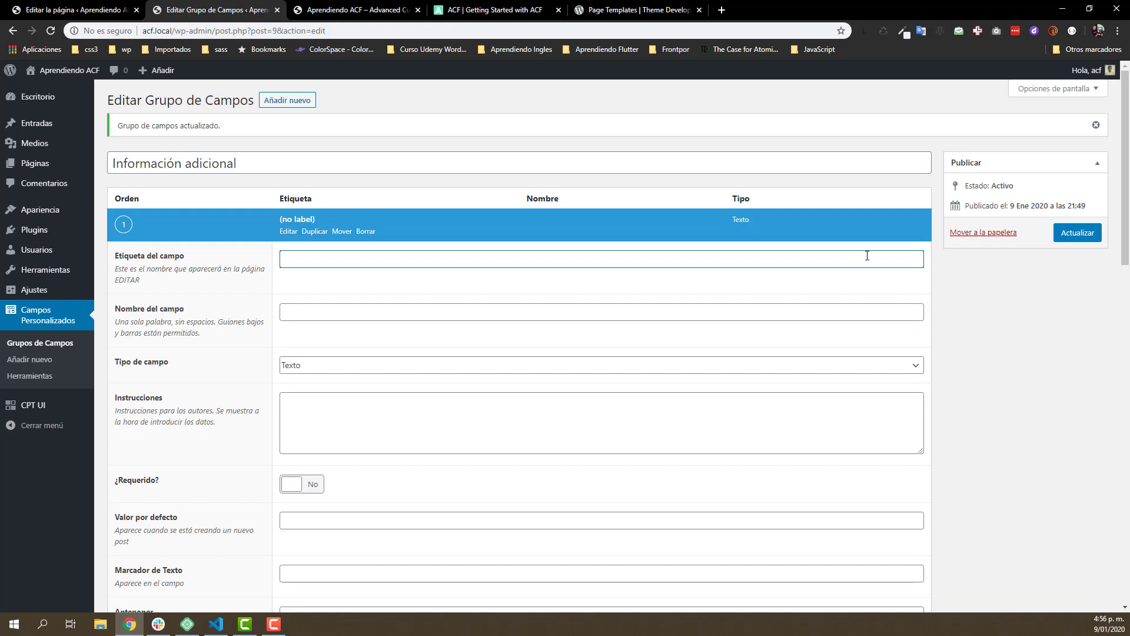
Step: Label the first custom field "nombre del libro", generate its name from the label, and keep Texto as its field type
type("nombre del libro")
key("Tab")
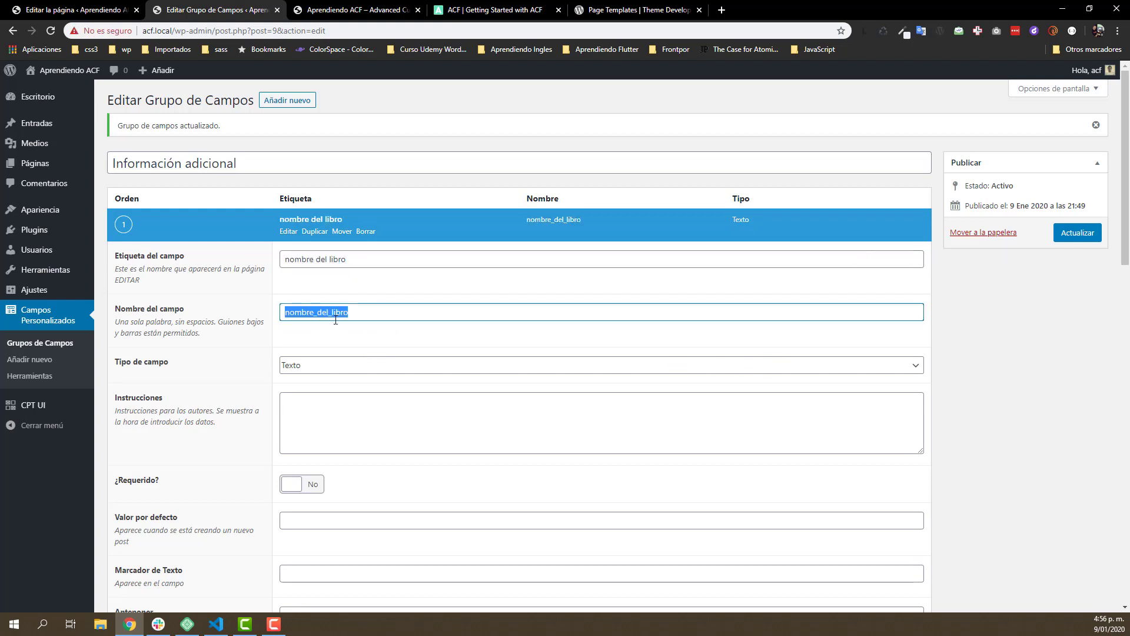
scroll(318, 323, "down", 2)
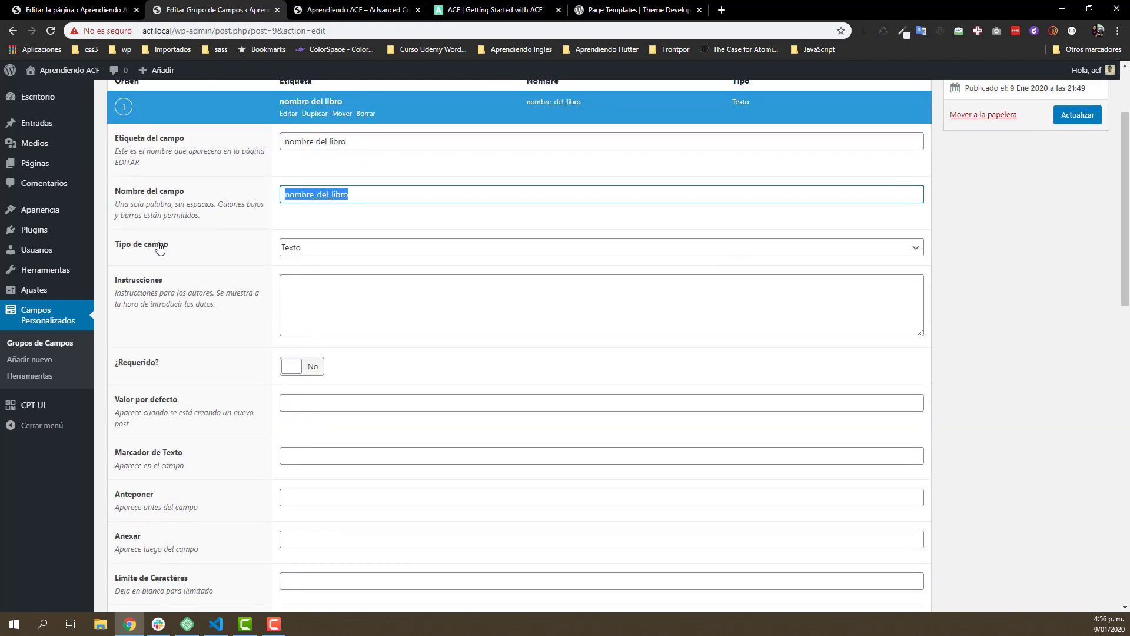
left_click(290, 248)
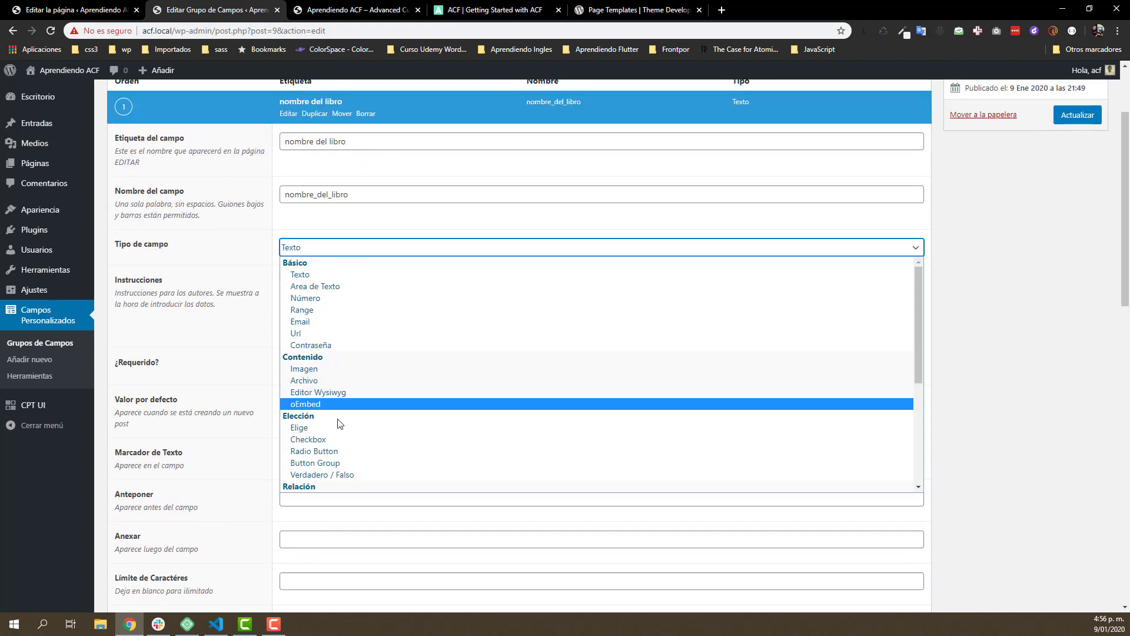
scroll(340, 423, "down", 4)
scroll(340, 423, "up", 4)
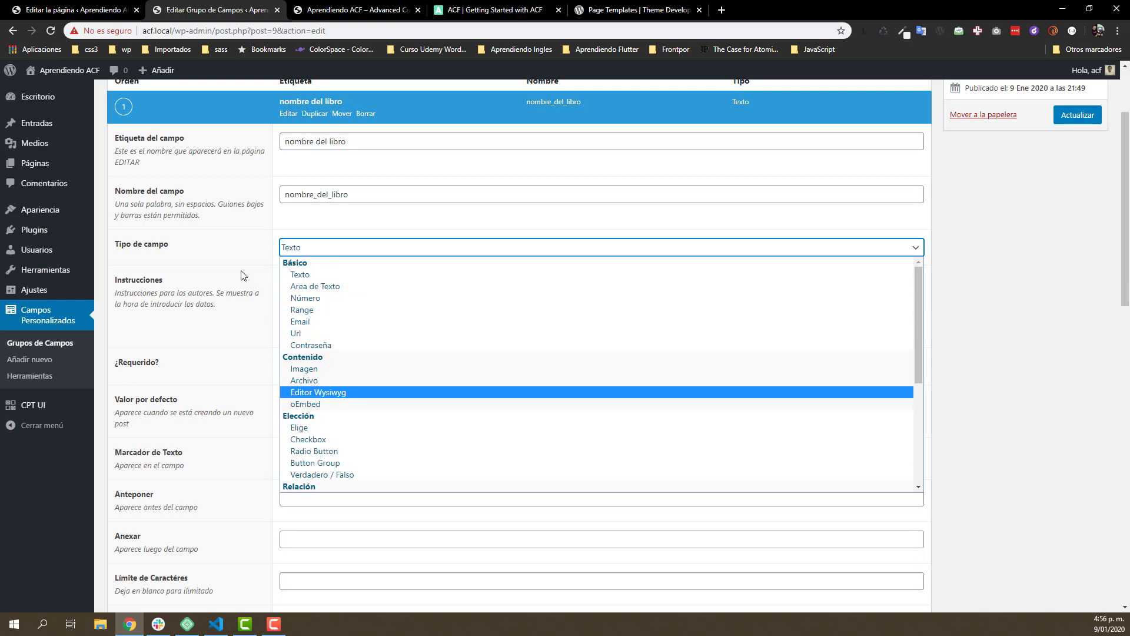
left_click(300, 274)
scroll(253, 275, "down", 1)
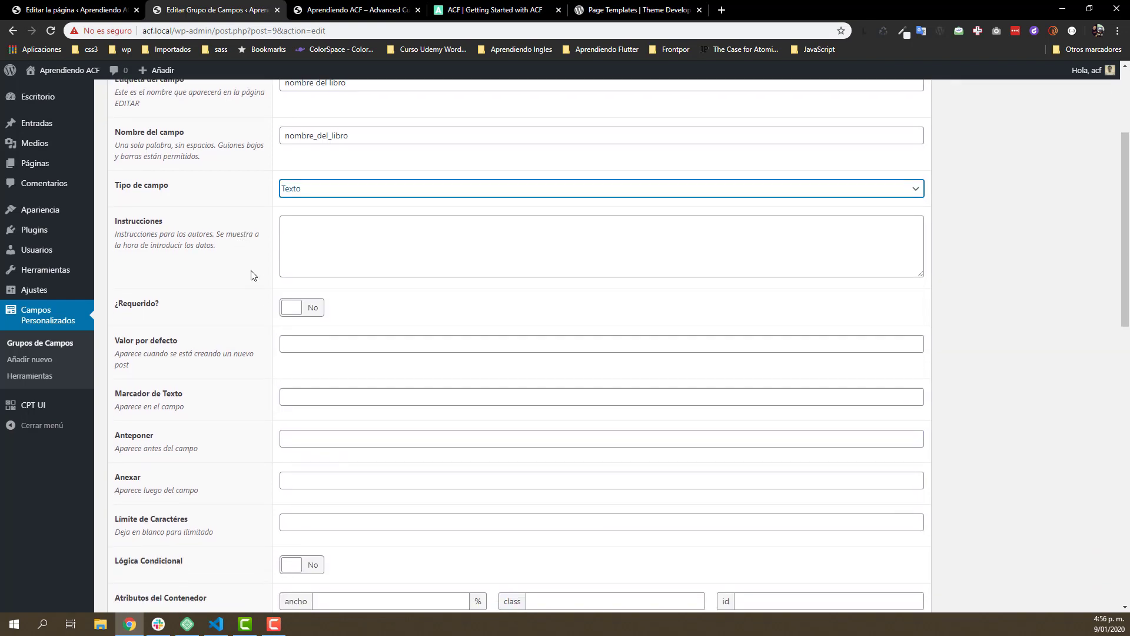
Step: Give the book name field the instructions "Escribir nombre completo" and make it required
left_click(307, 242)
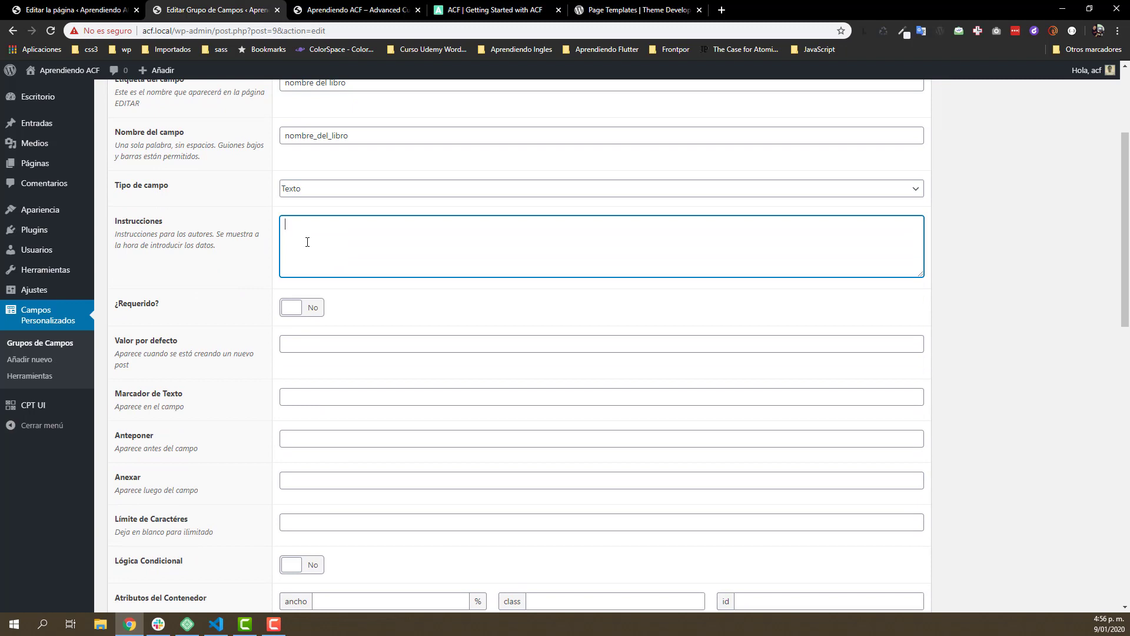
type("Escr")
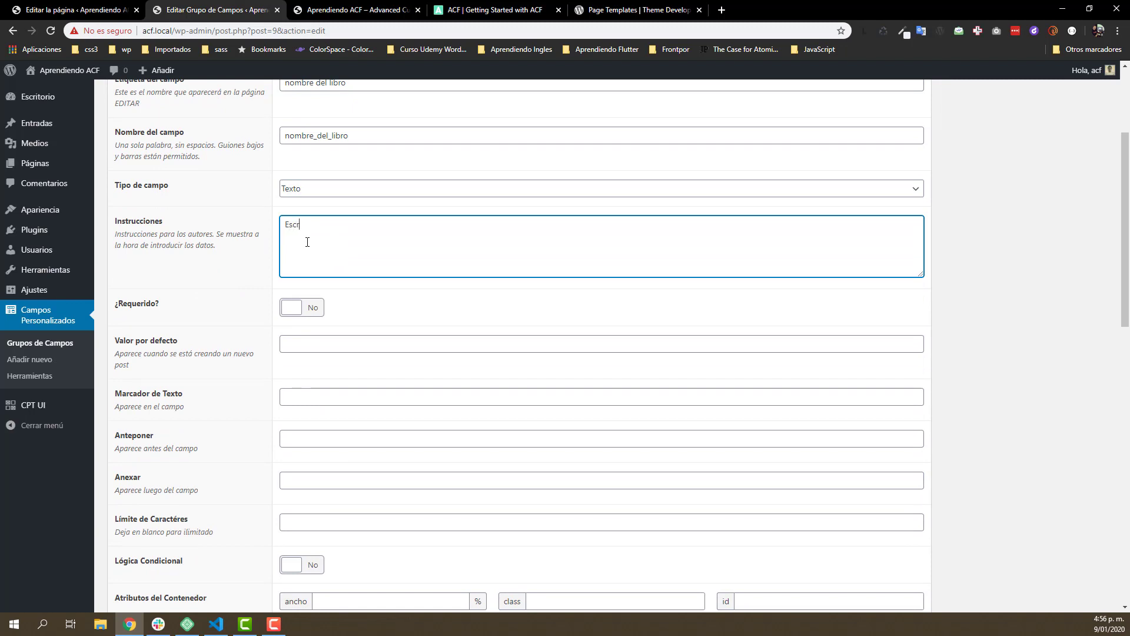
type("ibir nombre compl")
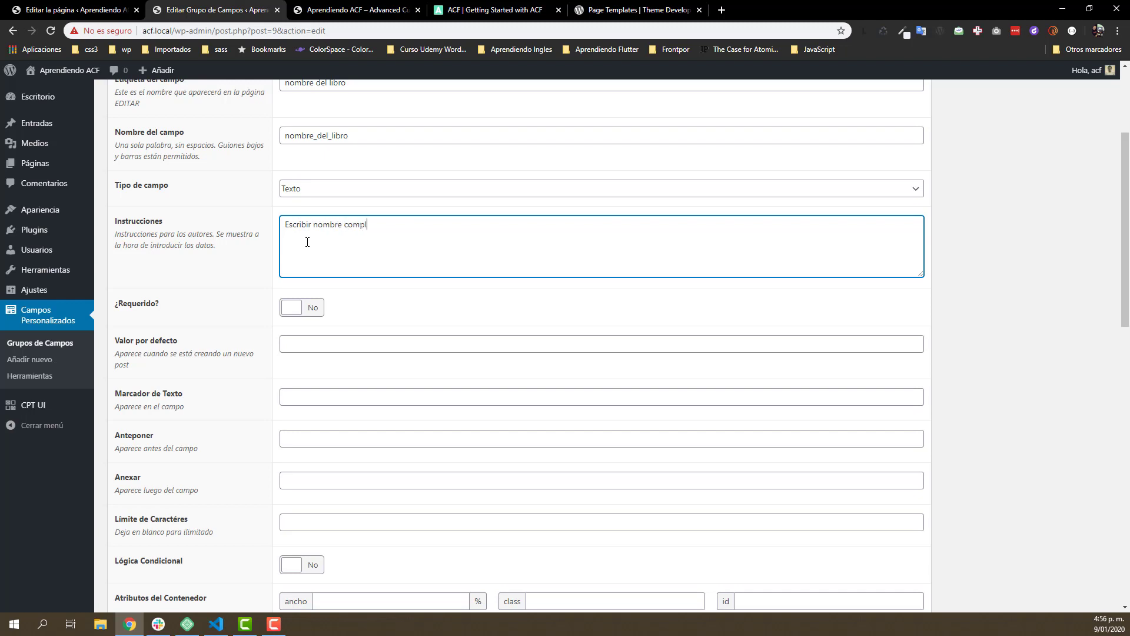
type("eto")
scroll(287, 243, "down", 1)
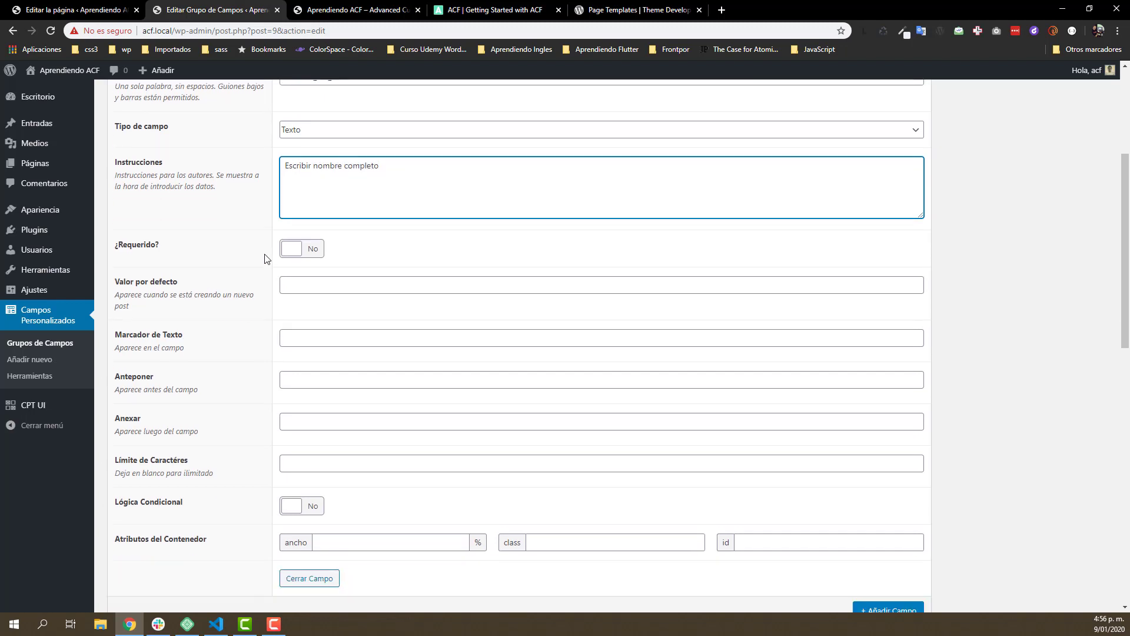
left_click(293, 257)
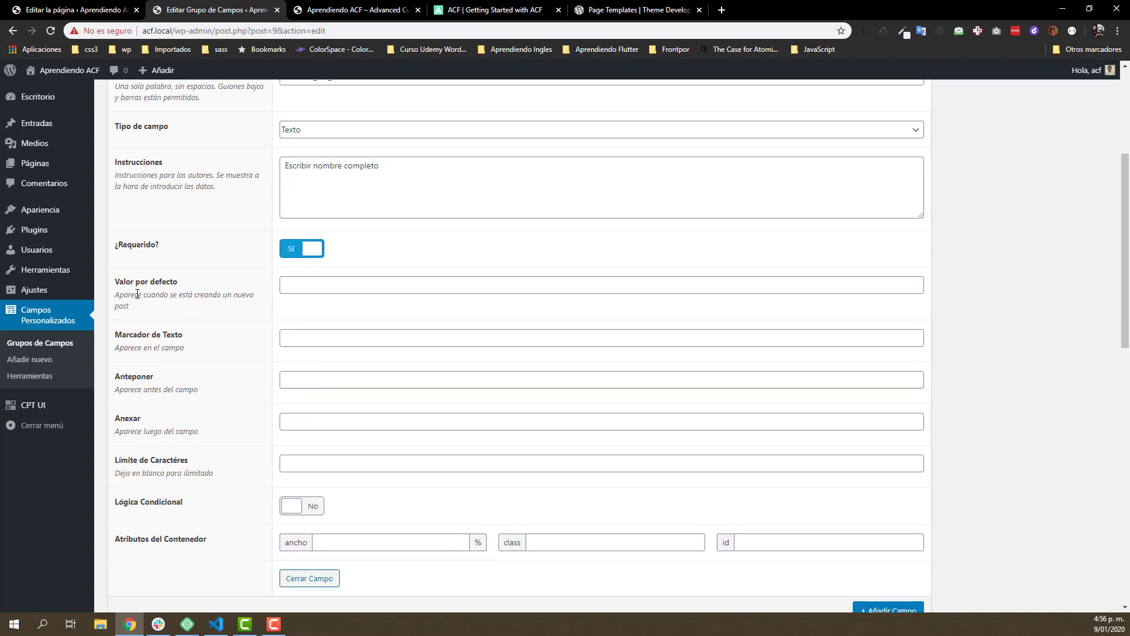
Step: Set the book name field's placeholder to "Nombre del libro", its prepended text to "libro:" and its appended text to "gracias"
scroll(189, 314, "down", 1)
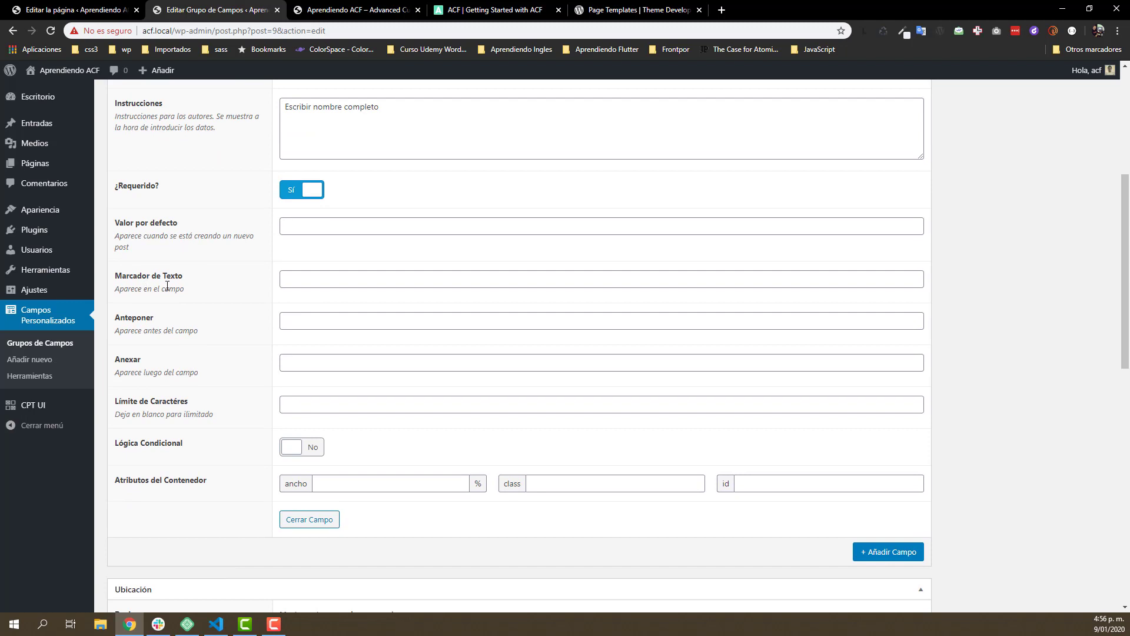
left_click(299, 281)
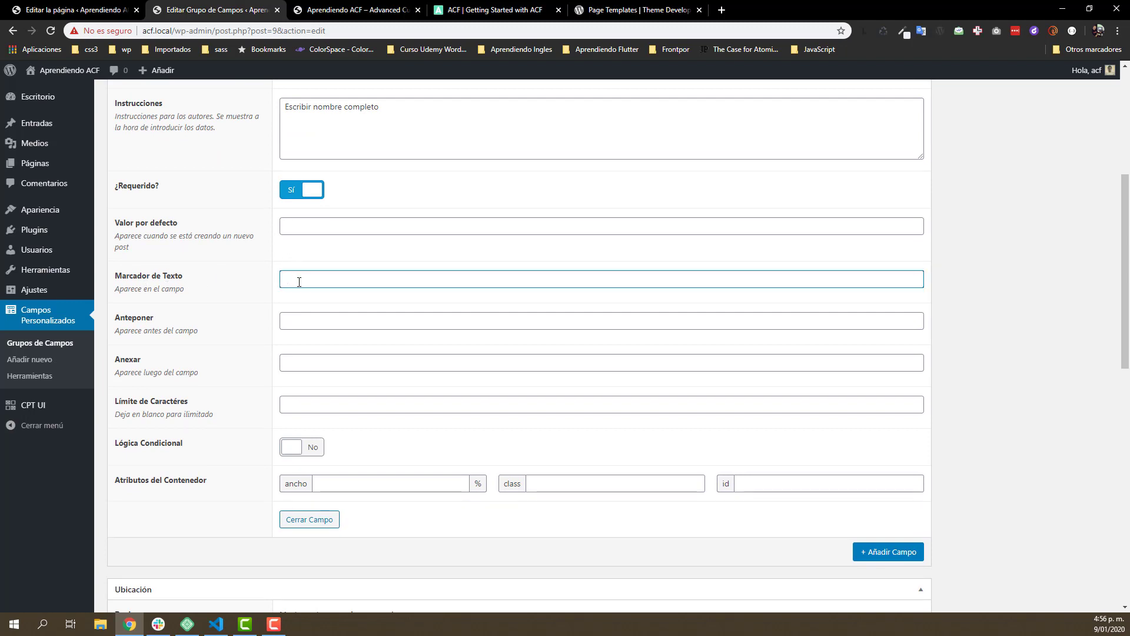
type("Nombre del libro")
left_click(311, 321)
type("libro:")
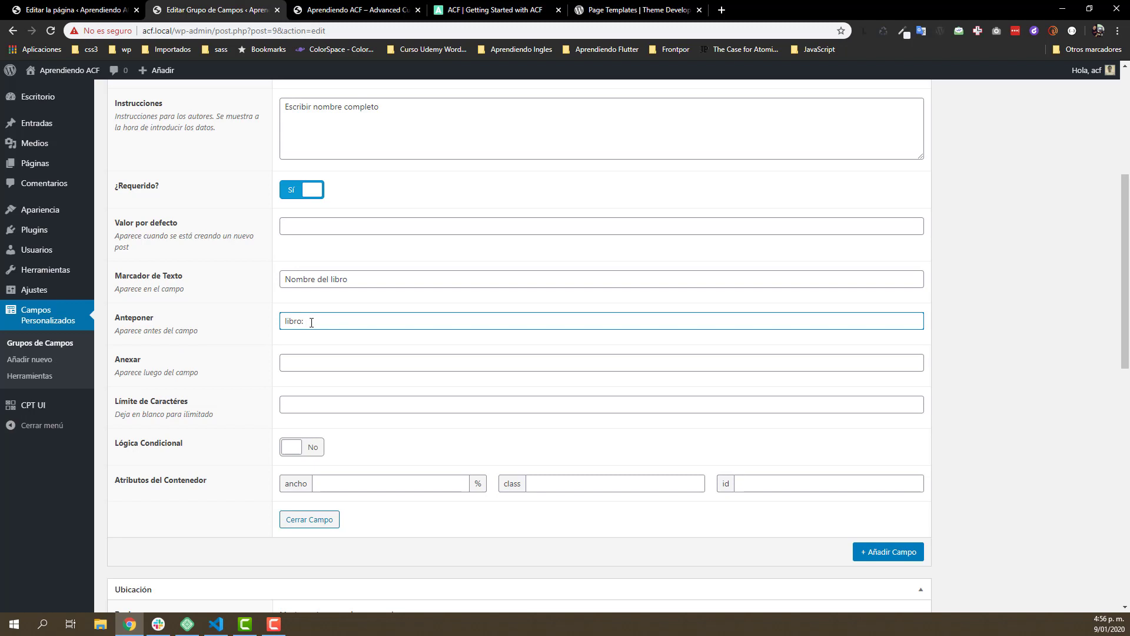
scroll(311, 321, "down", 1)
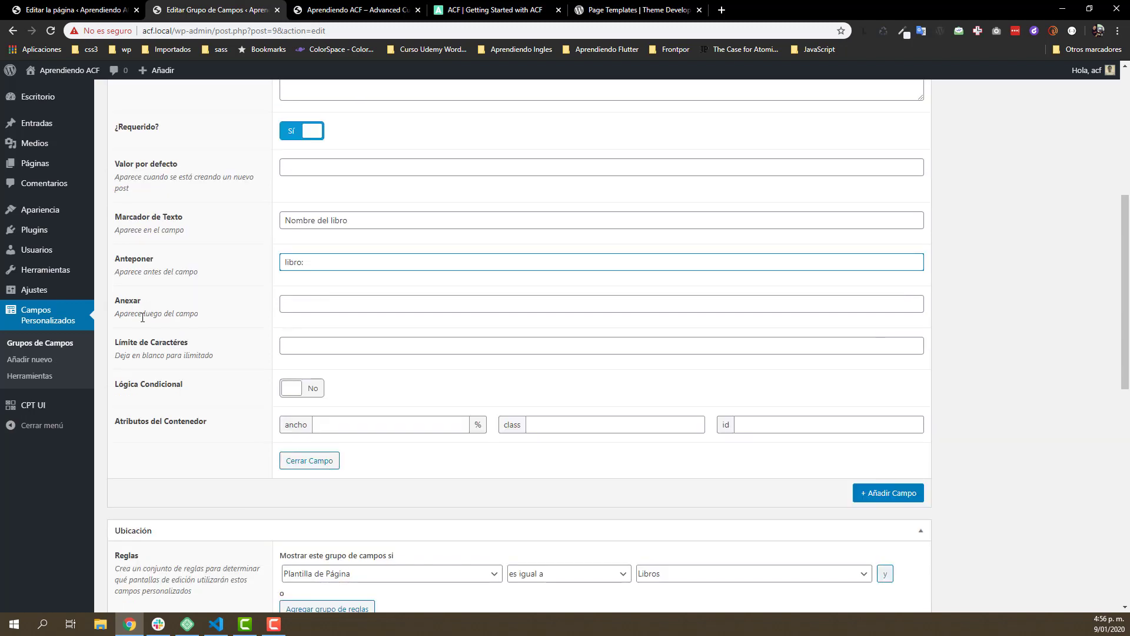
left_click(301, 310)
type("gracias")
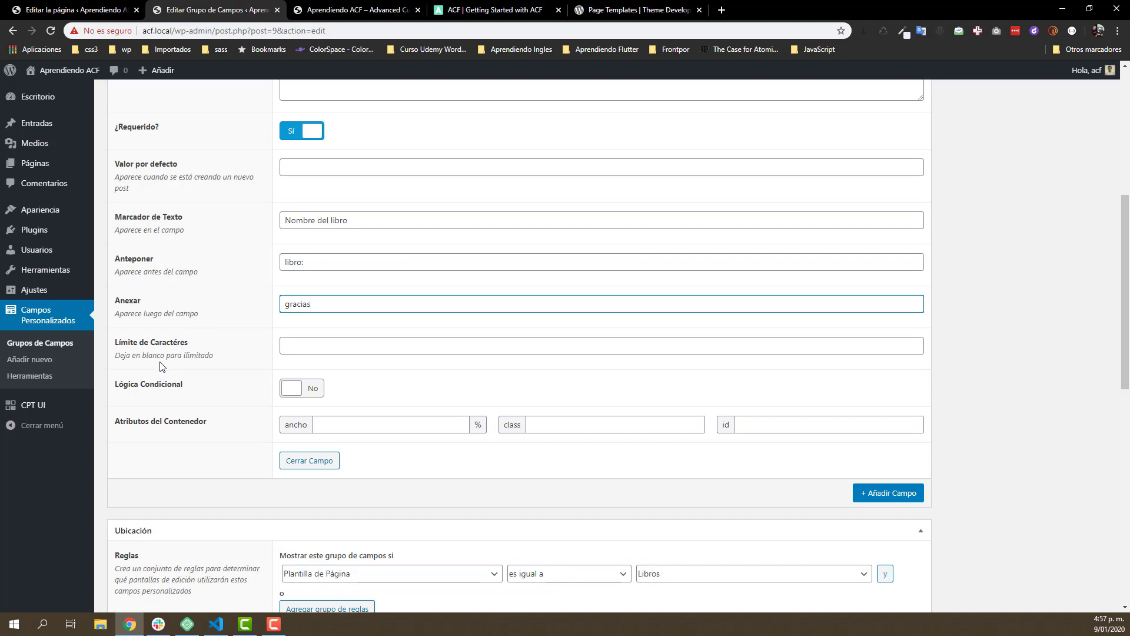
Step: Limit the book name field to 100 characters, set its container width to 50%, and collapse its settings
left_click(298, 344)
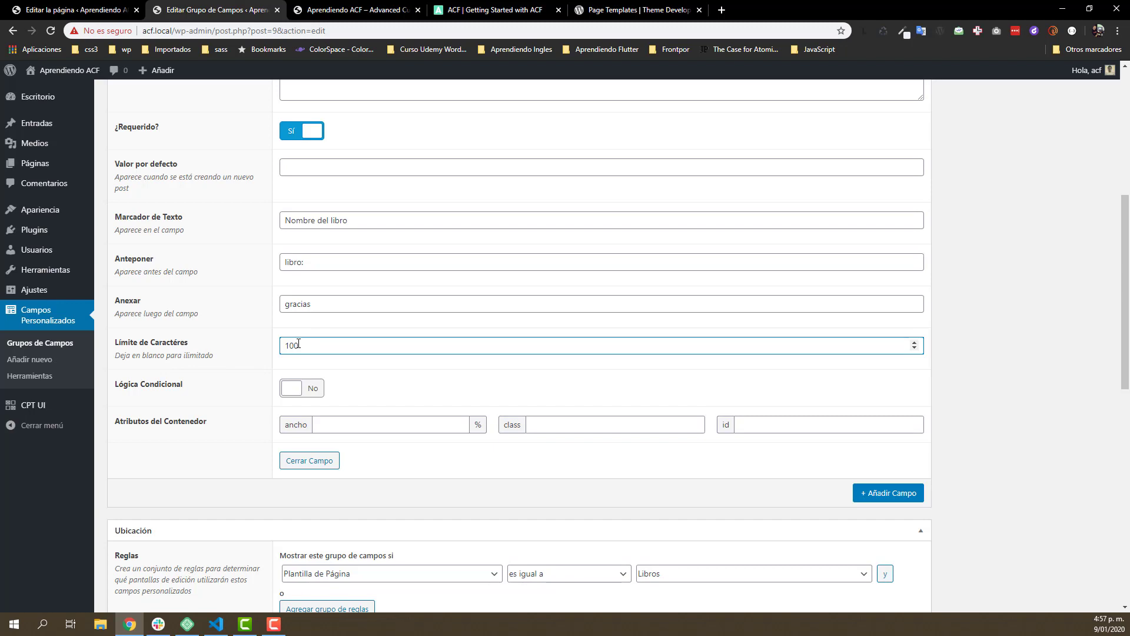
scroll(244, 389, "down", 1)
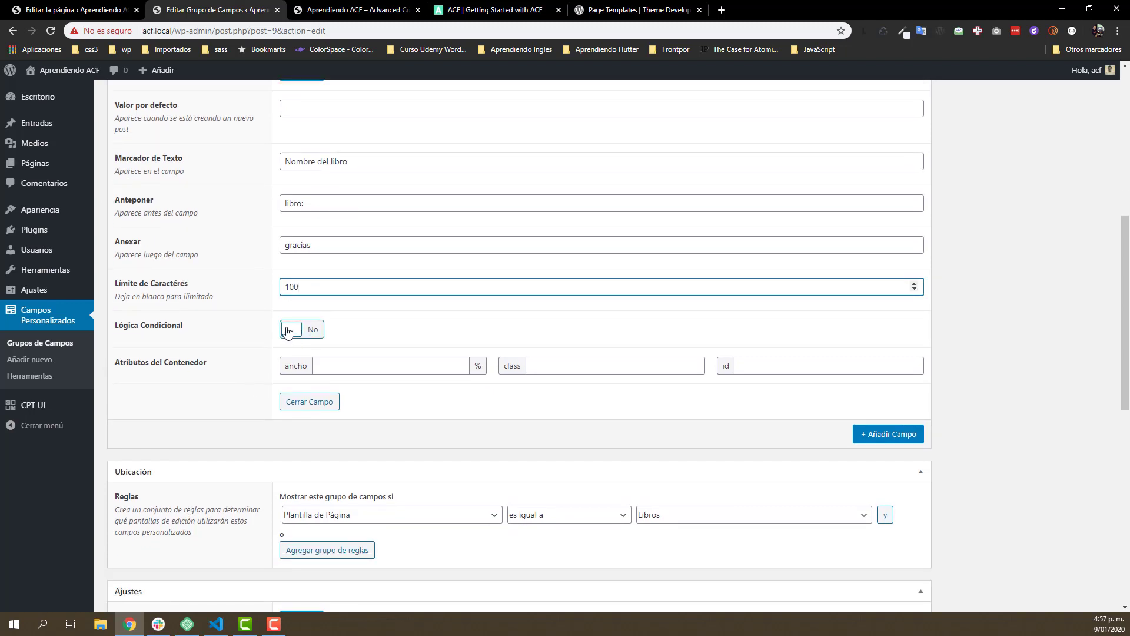
left_click(325, 362)
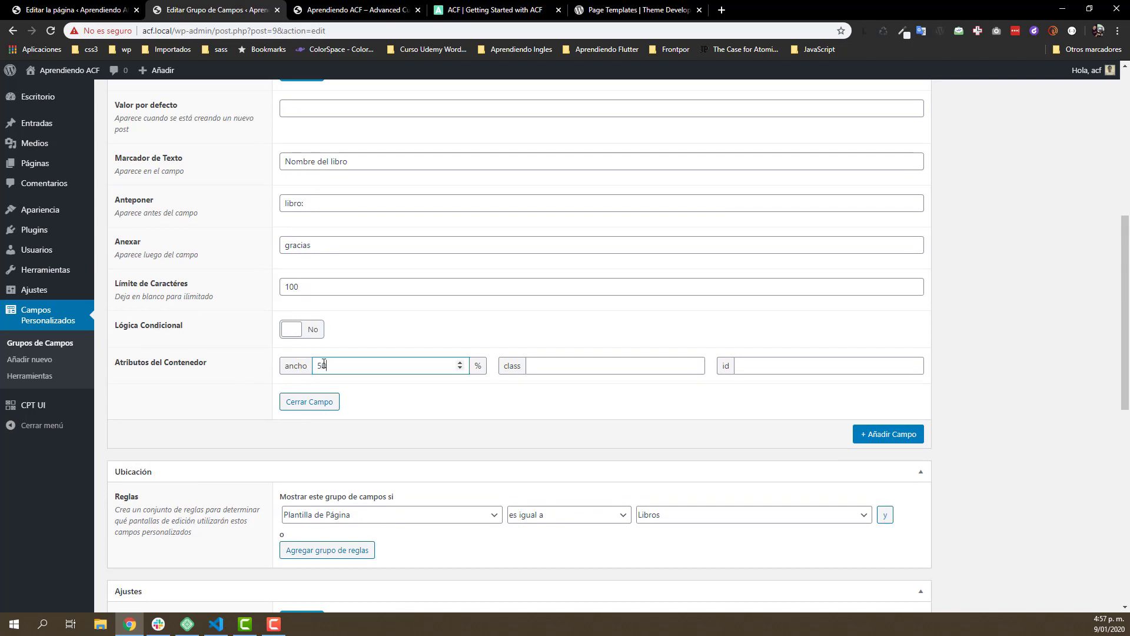
scroll(391, 416, "up", 7)
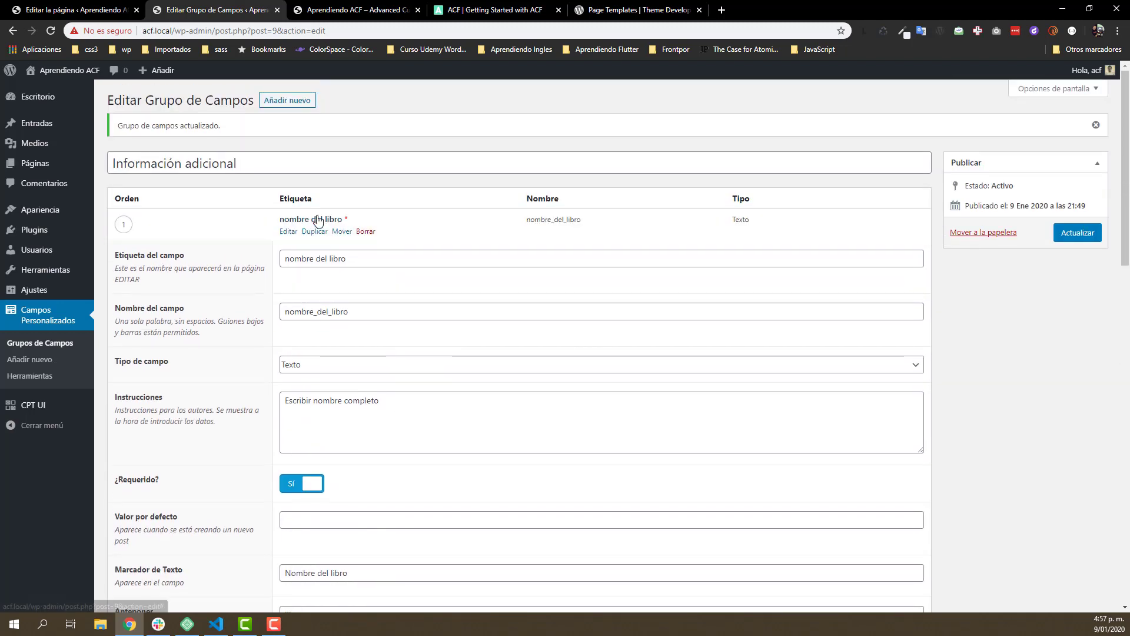
left_click(318, 221)
Step: Add a second field labelled "Cantidad de paginas" with the field type Número
left_click(867, 259)
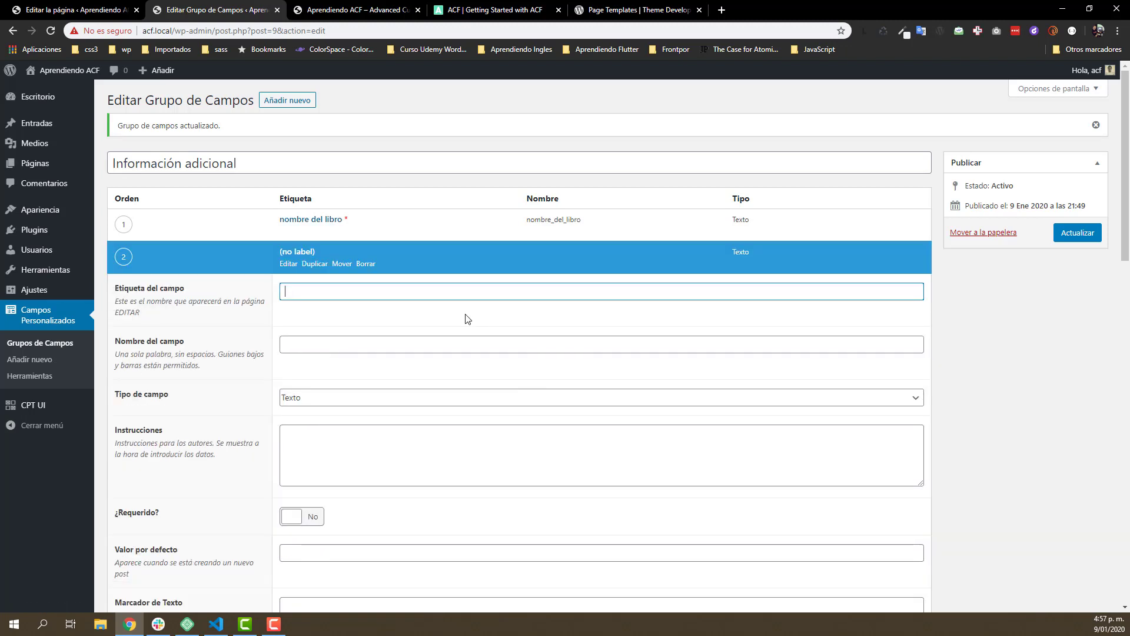
type("Cantidad de paginas")
left_click(358, 345)
left_click(321, 401)
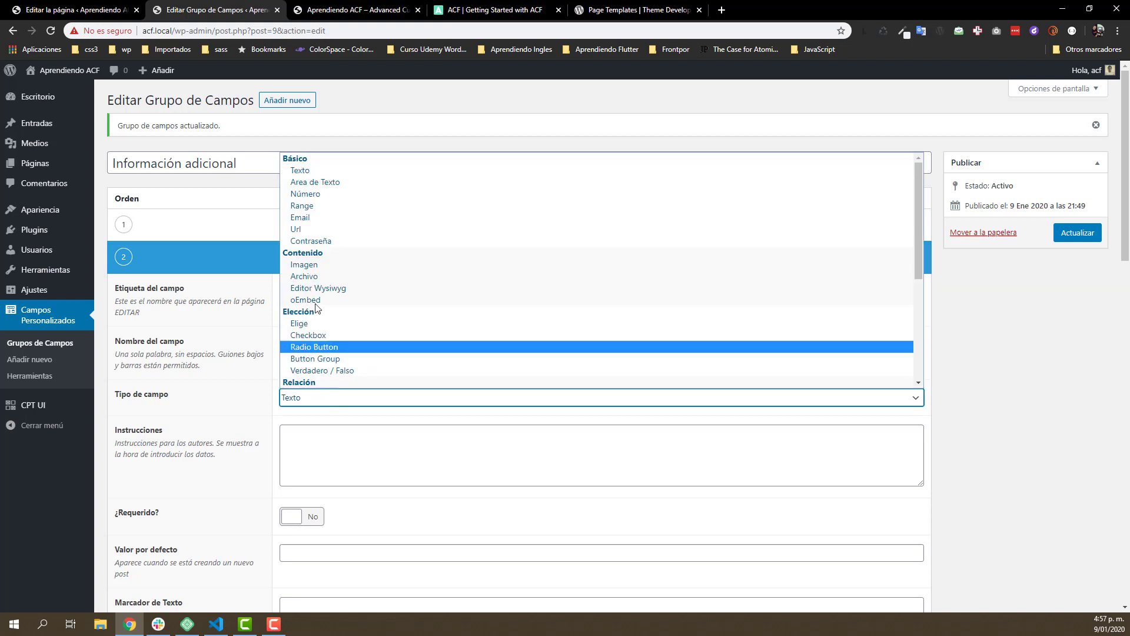
left_click(319, 199)
scroll(425, 429, "down", 2)
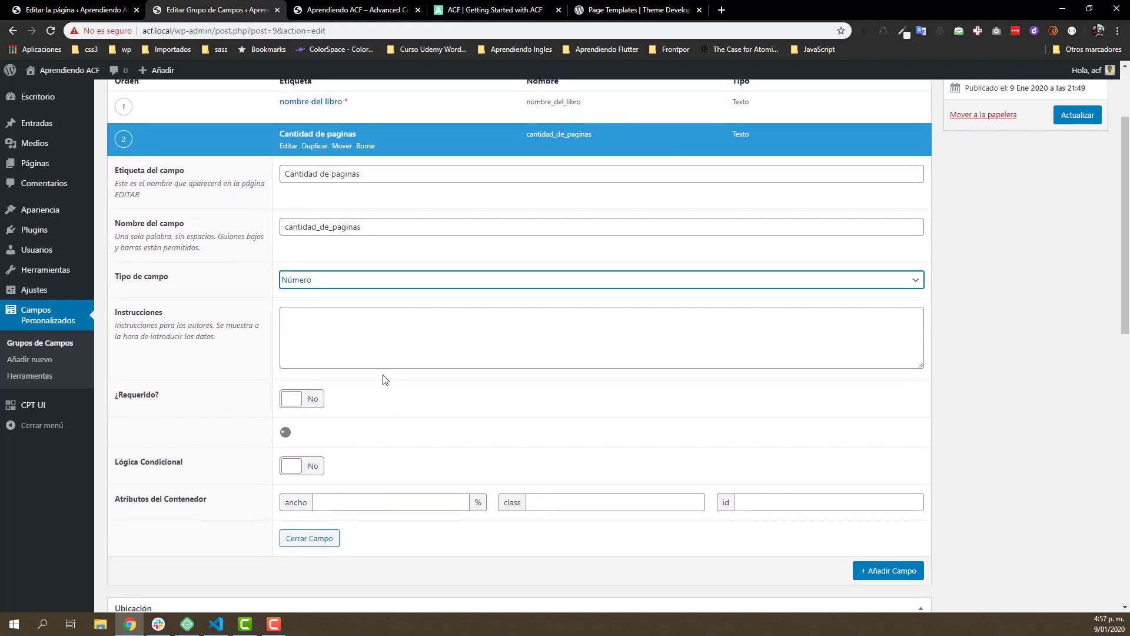
scroll(189, 416, "down", 1)
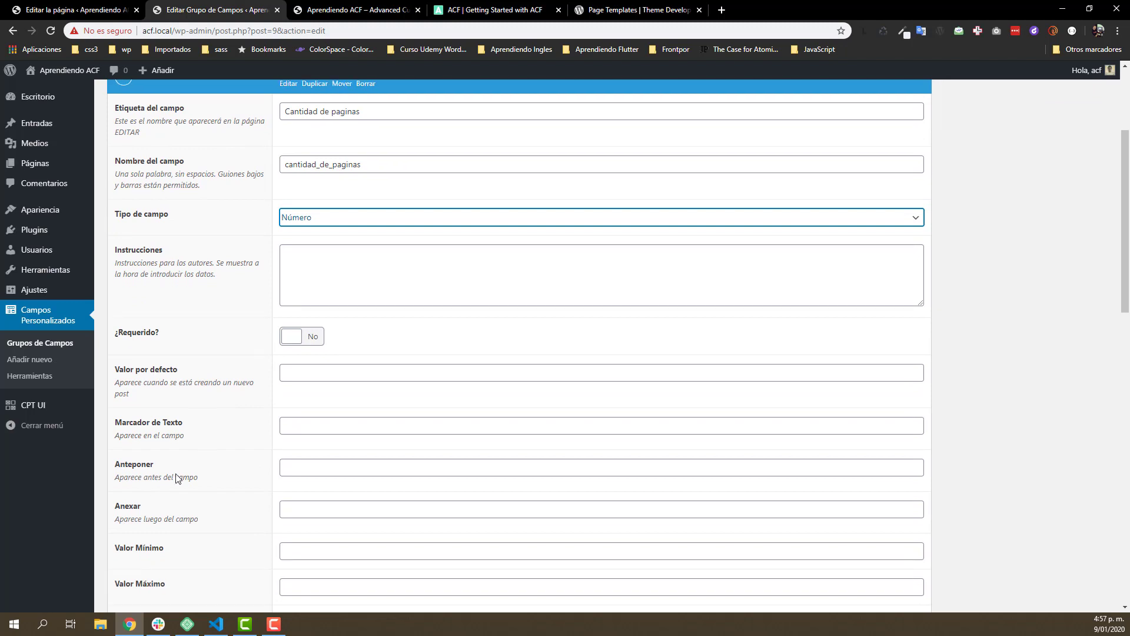
scroll(179, 459, "down", 2)
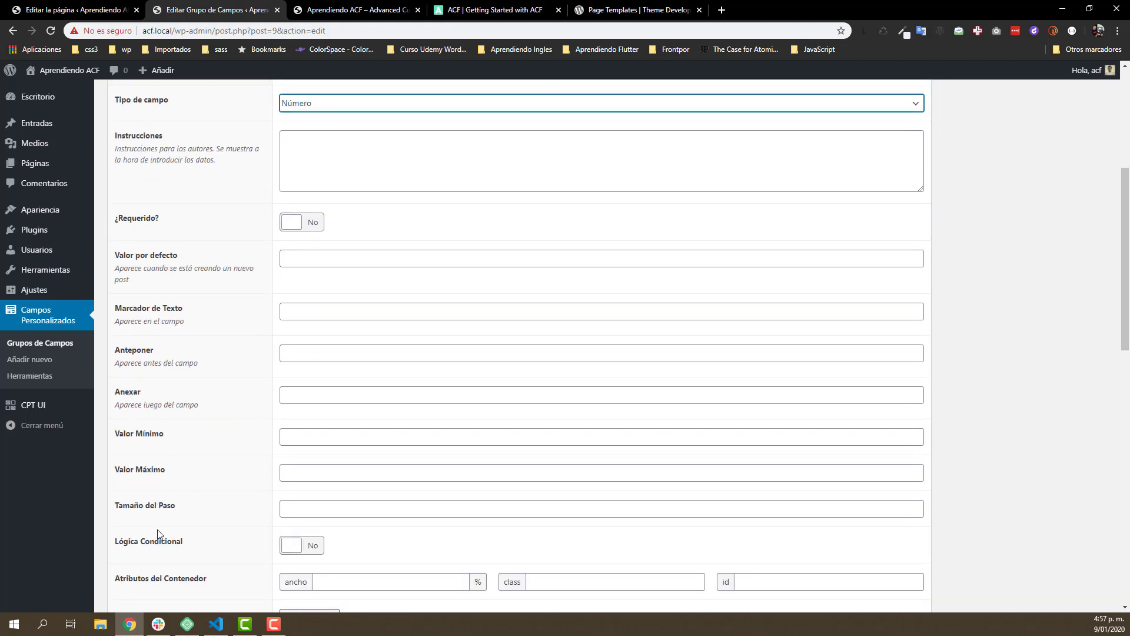
scroll(172, 321, "up", 2)
left_click(303, 222)
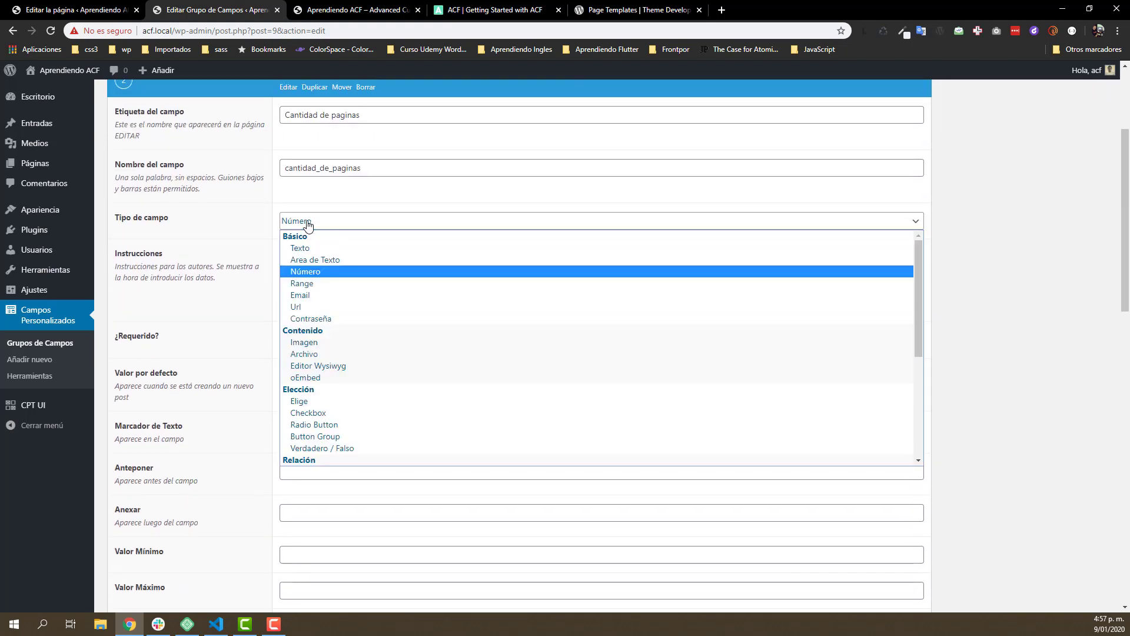
left_click(317, 272)
Step: Set the page count field's minimum value to 1 and make the field required
scroll(196, 330, "down", 2)
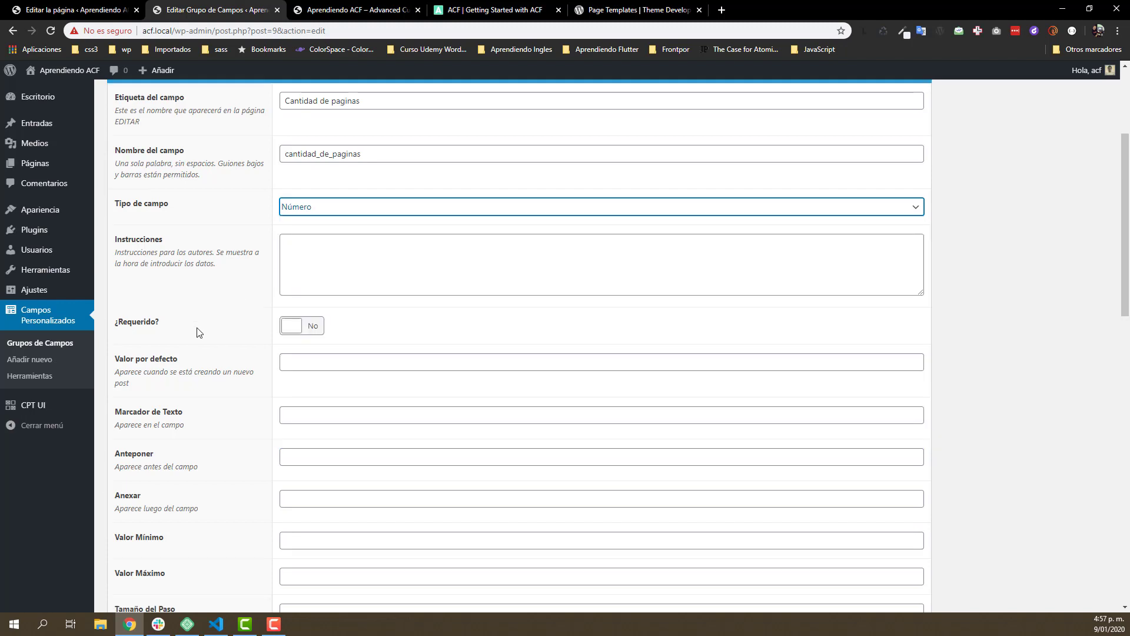
scroll(185, 357, "down", 1)
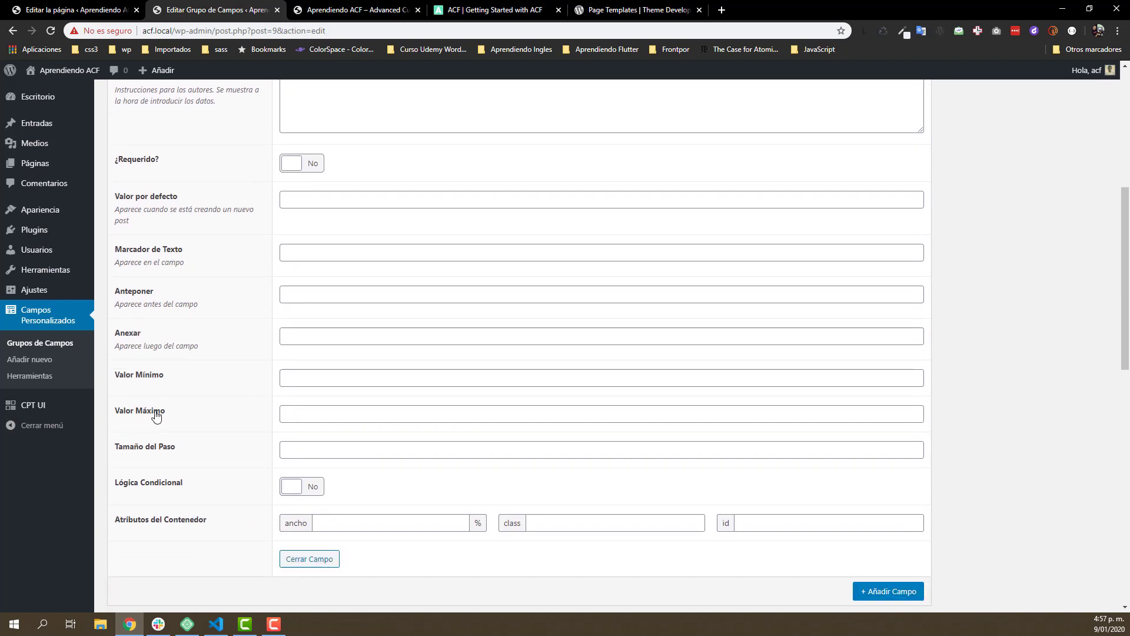
left_click(914, 379)
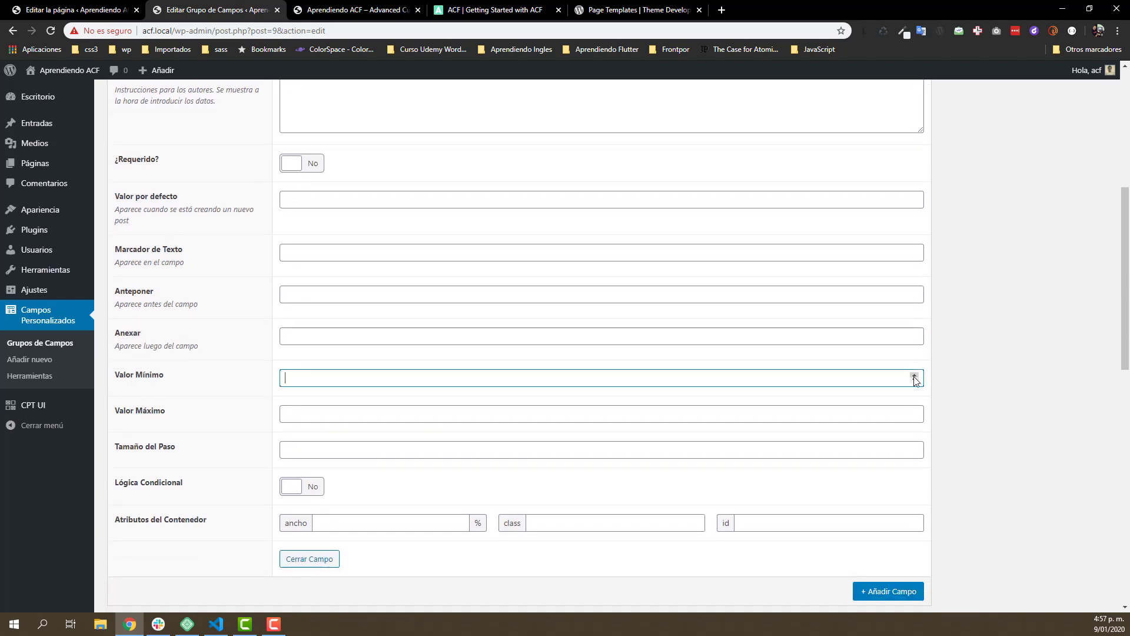
left_click(437, 417)
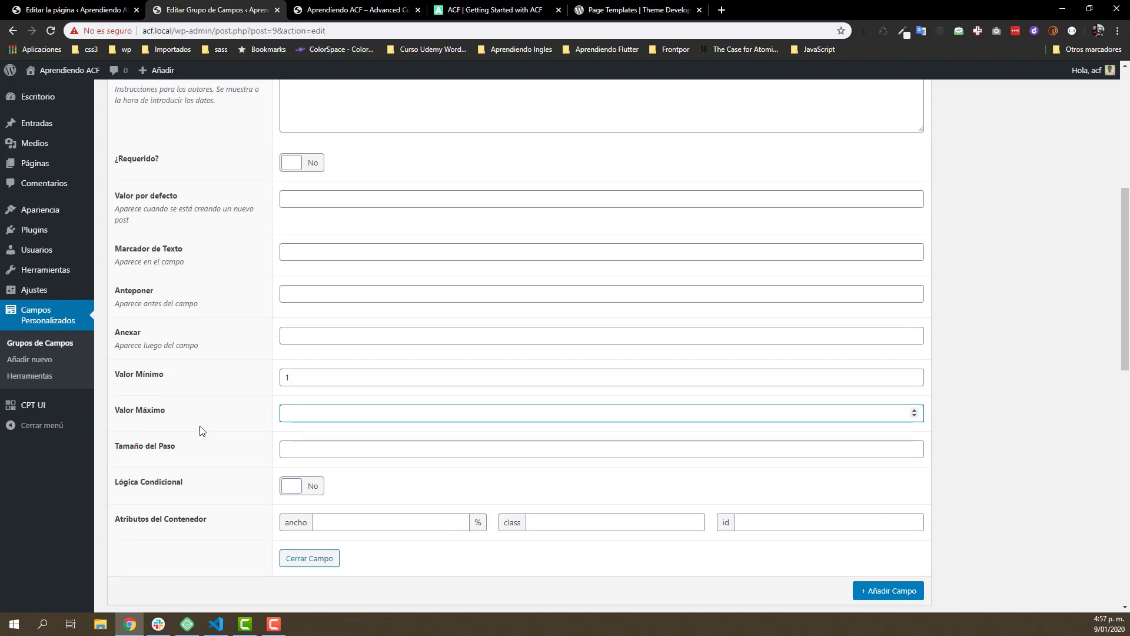
scroll(206, 424, "up", 3)
left_click(291, 342)
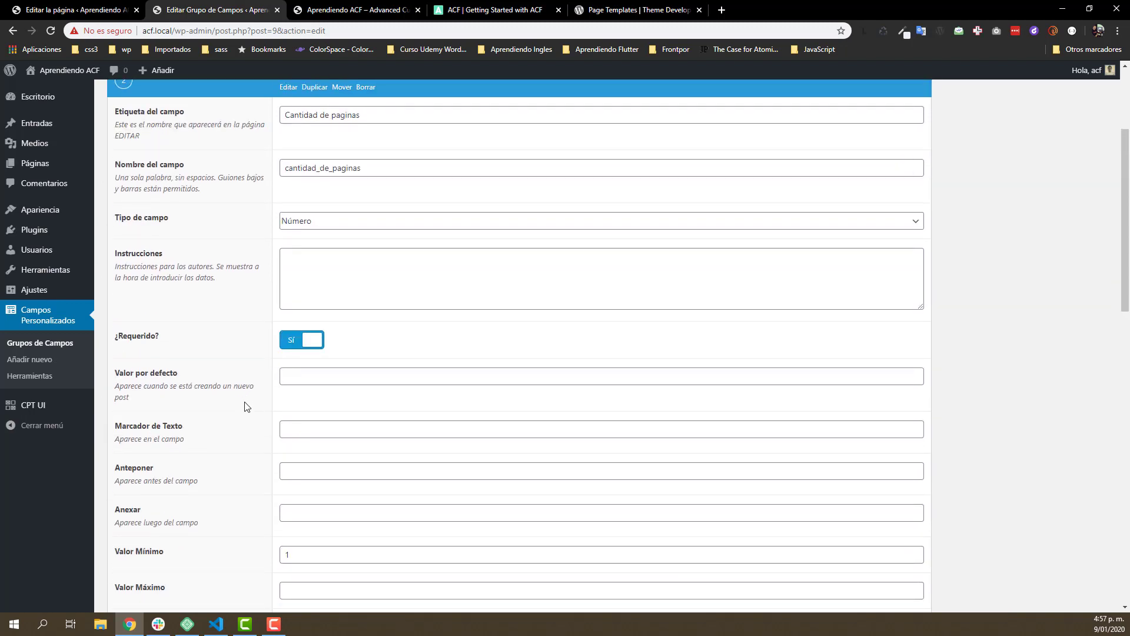
Step: Set the page count field's container width to 50%, leaving its class and id empty
scroll(252, 396, "up", 2)
scroll(409, 465, "down", 8)
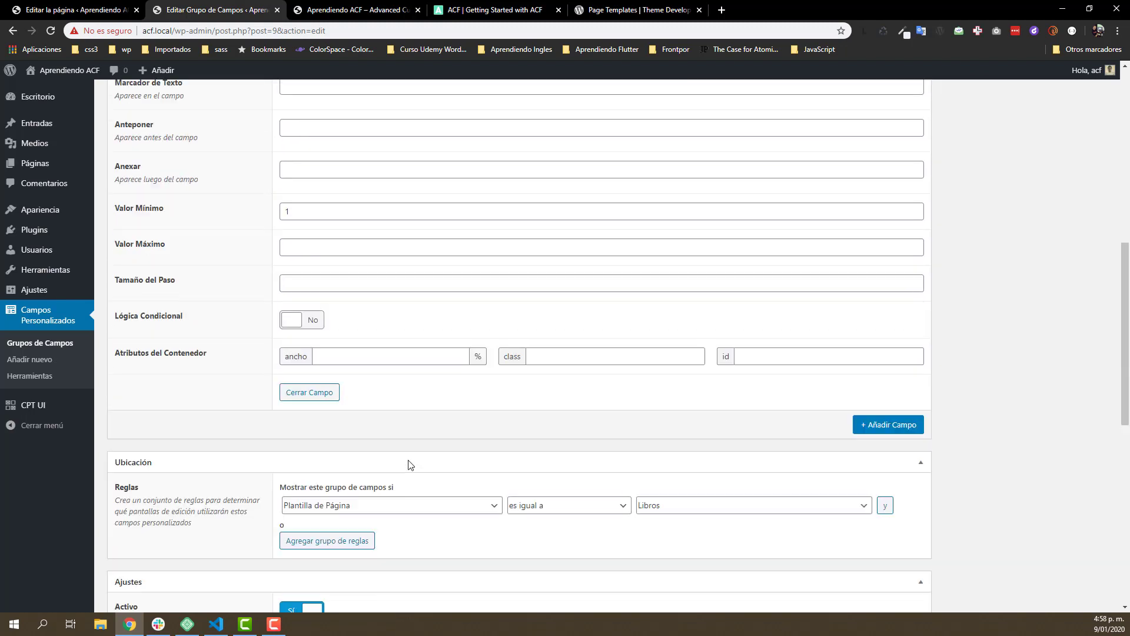
left_click(362, 347)
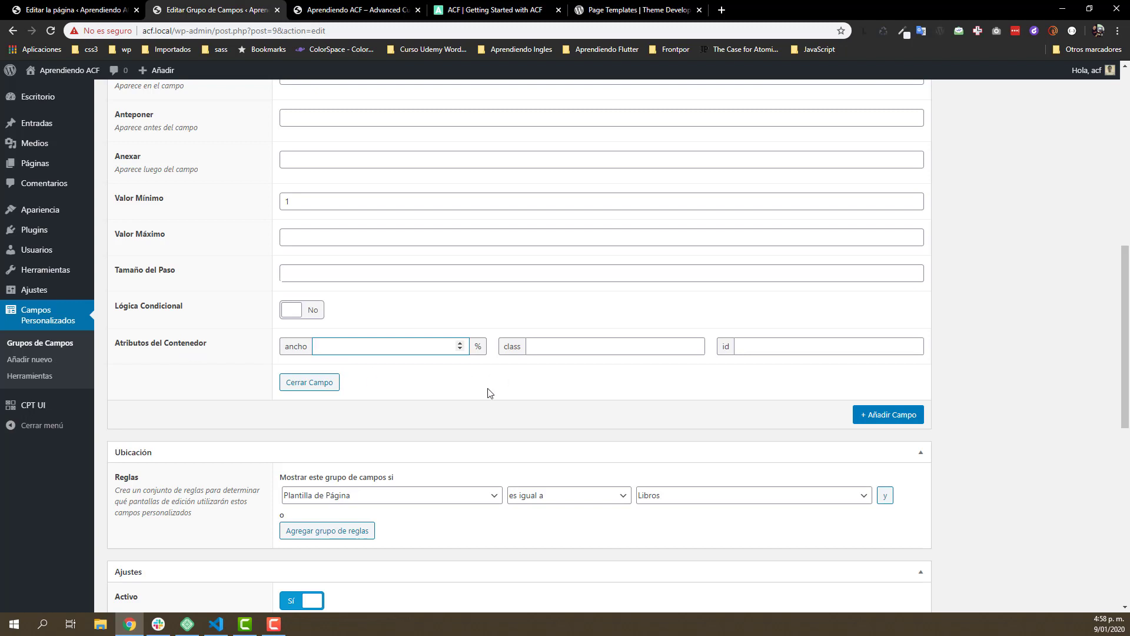
left_click(547, 347)
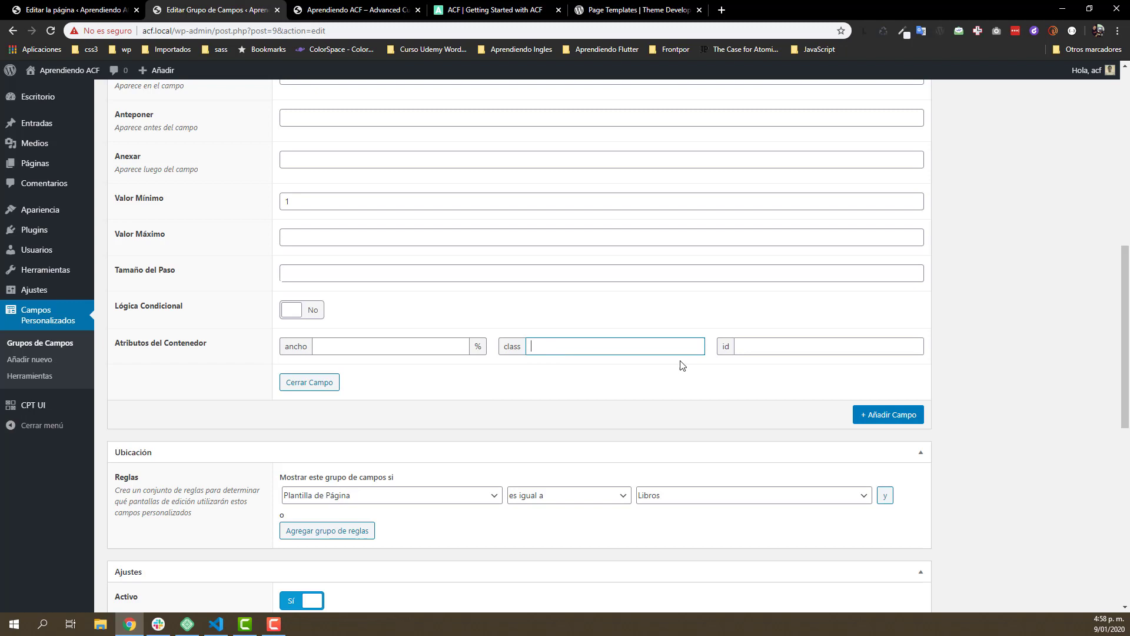
left_click(790, 348)
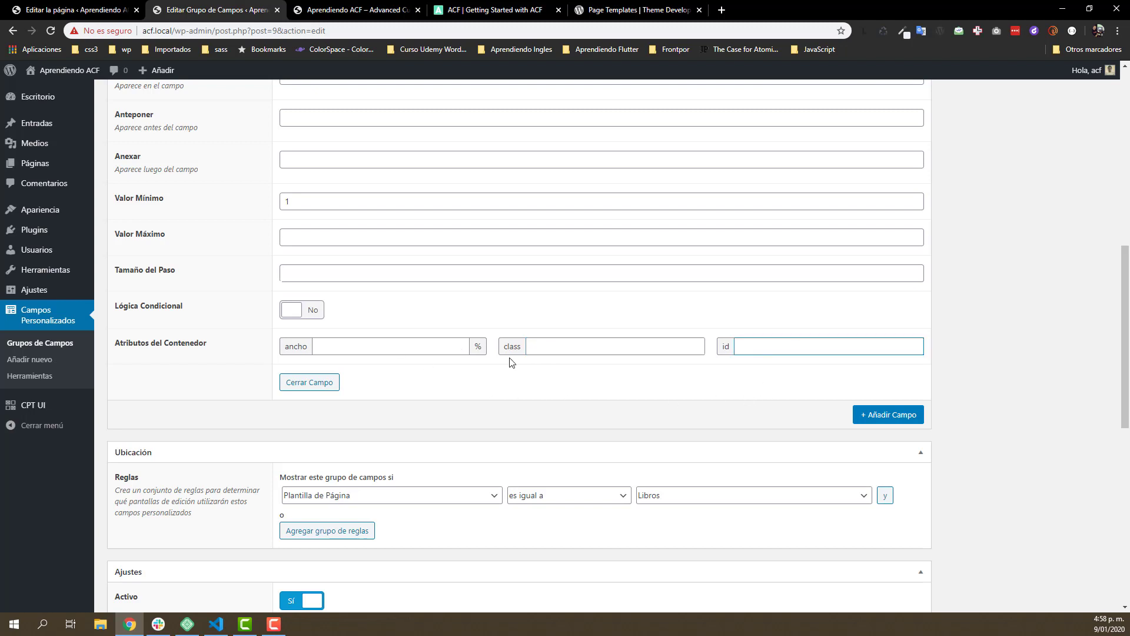
left_click(389, 348)
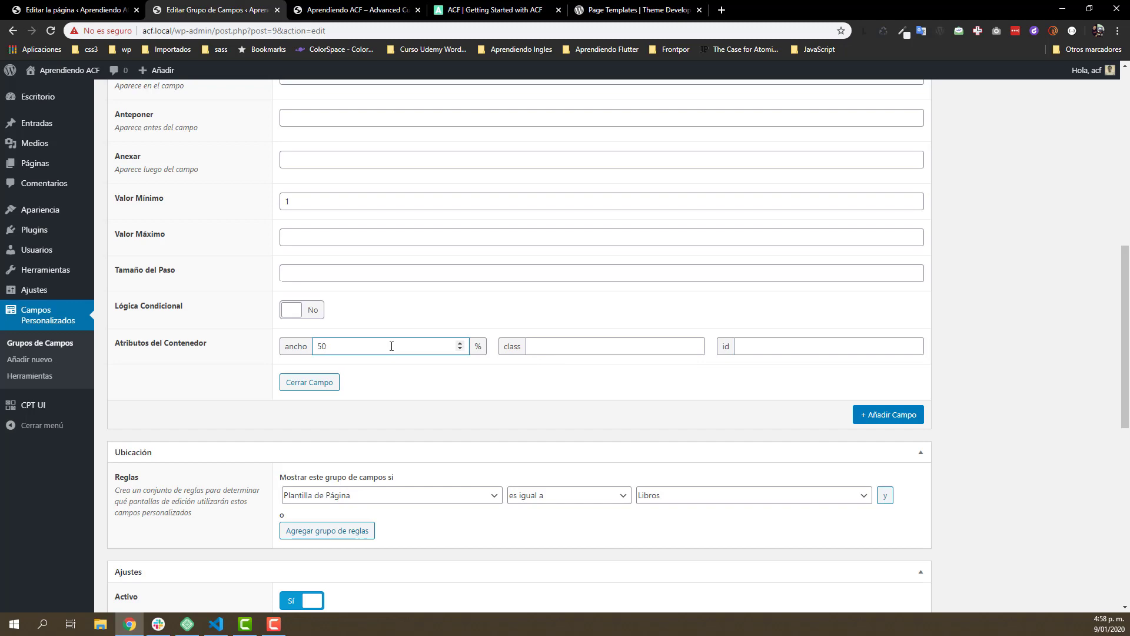
Step: Collapse the page count field's settings, save the field group, and reload the Mis libros page editor
scroll(424, 308, "up", 8)
left_click(529, 203)
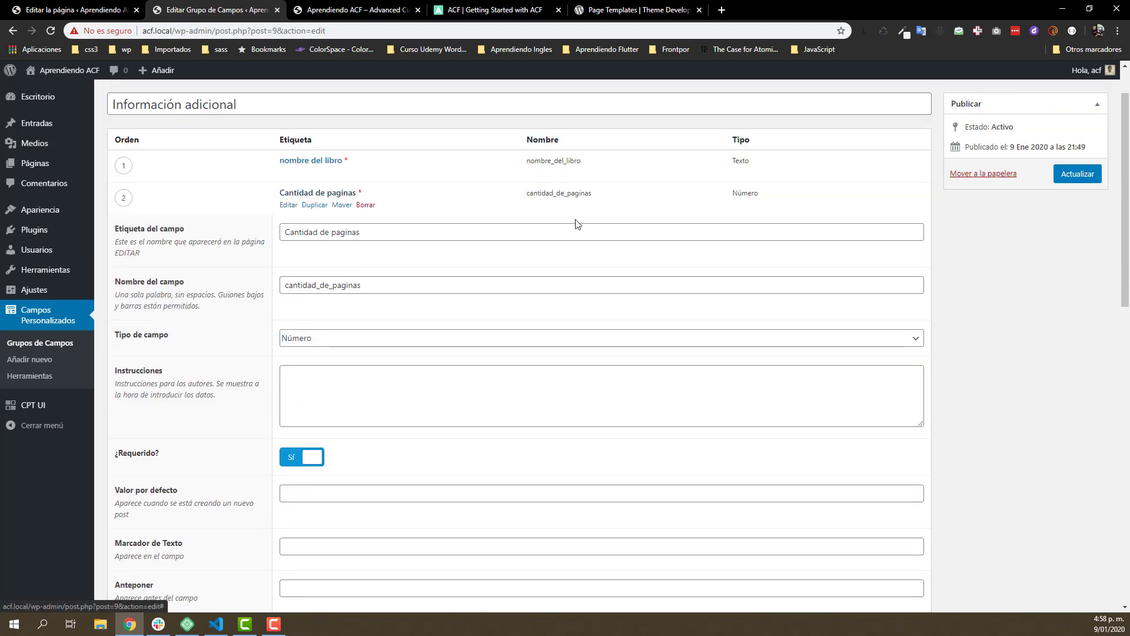
left_click(1077, 174)
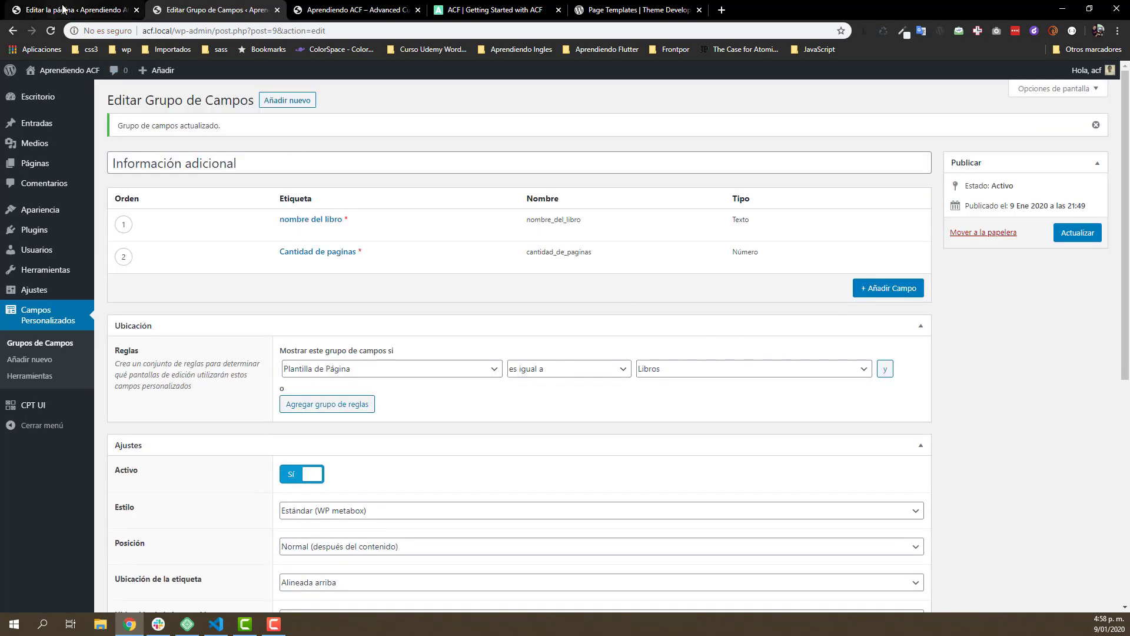
left_click(63, 8)
key("F5")
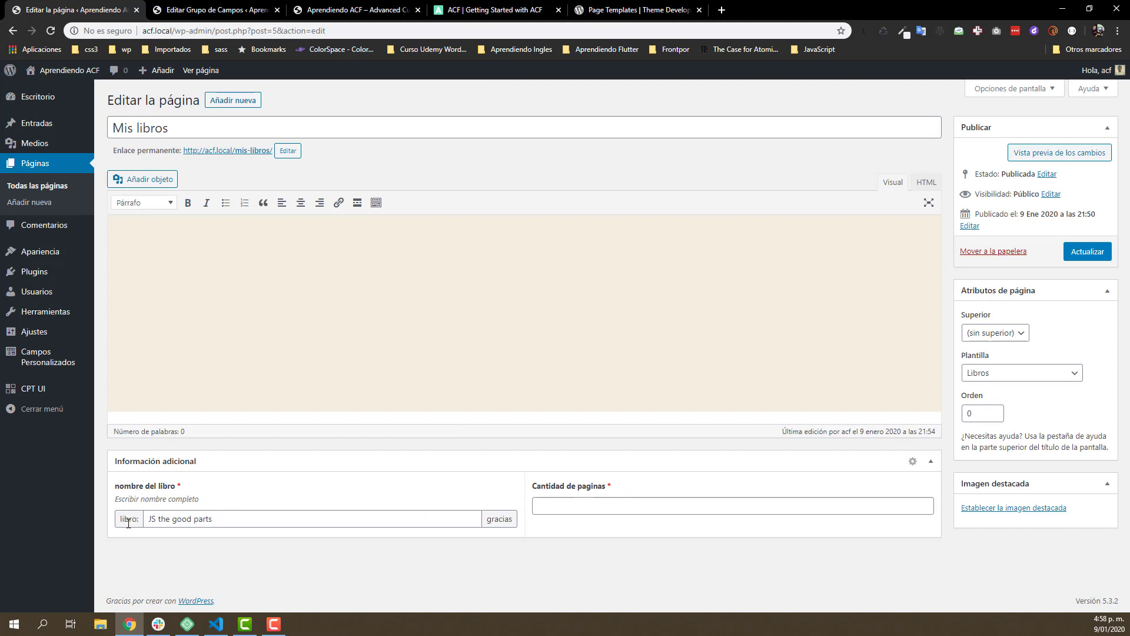
Step: Clear the instructions text of the book name field, save the field group, and reload the Mis libros page editor
left_click(218, 10)
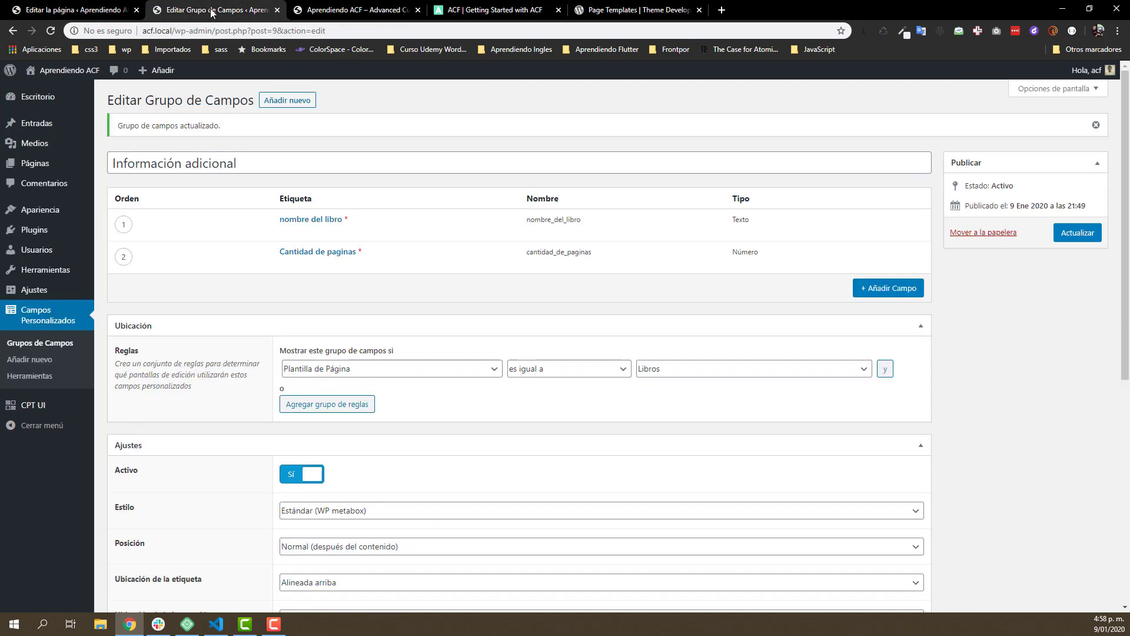
left_click(306, 222)
scroll(353, 396, "down", 3)
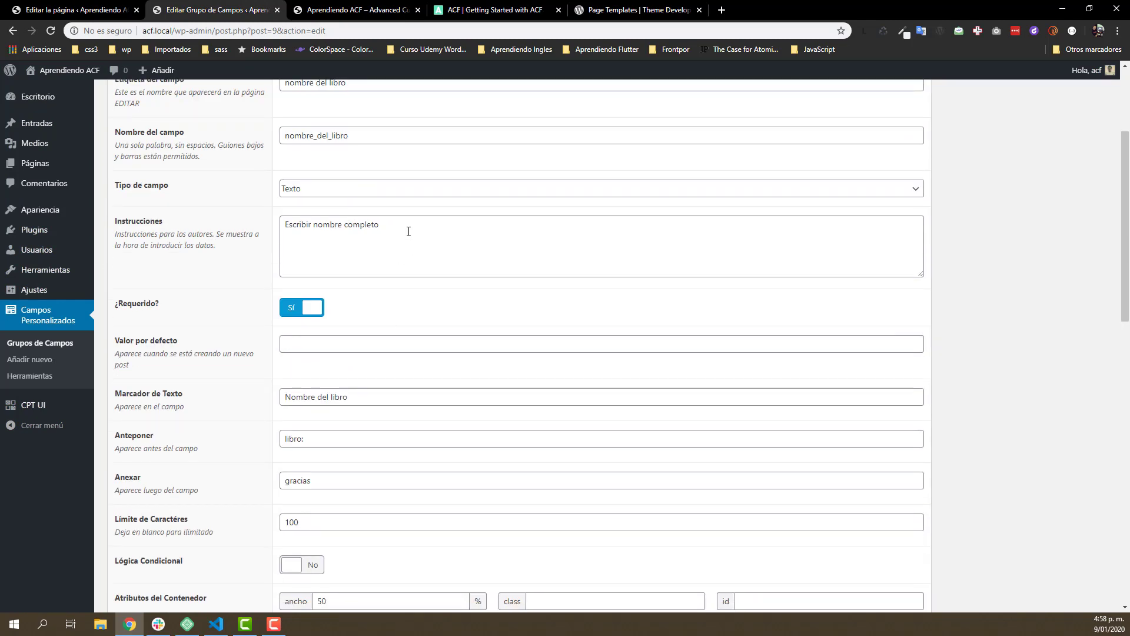
left_click_drag(408, 231, 252, 233)
key("BackSpace")
scroll(1025, 306, "up", 3)
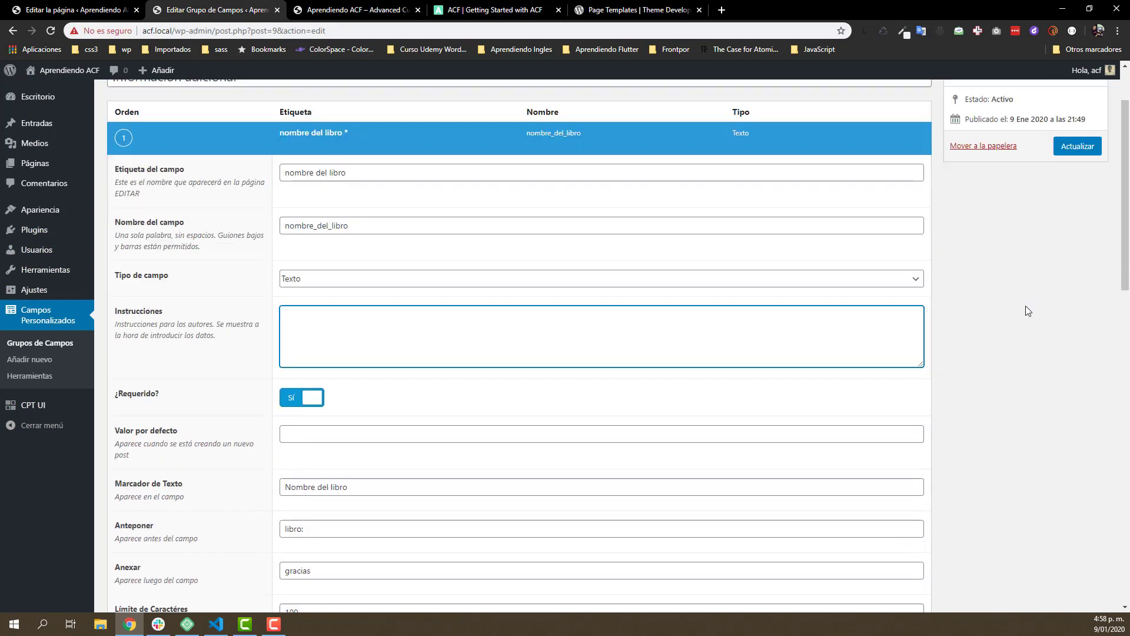
left_click(1078, 233)
key("ctrl+shift+Tab")
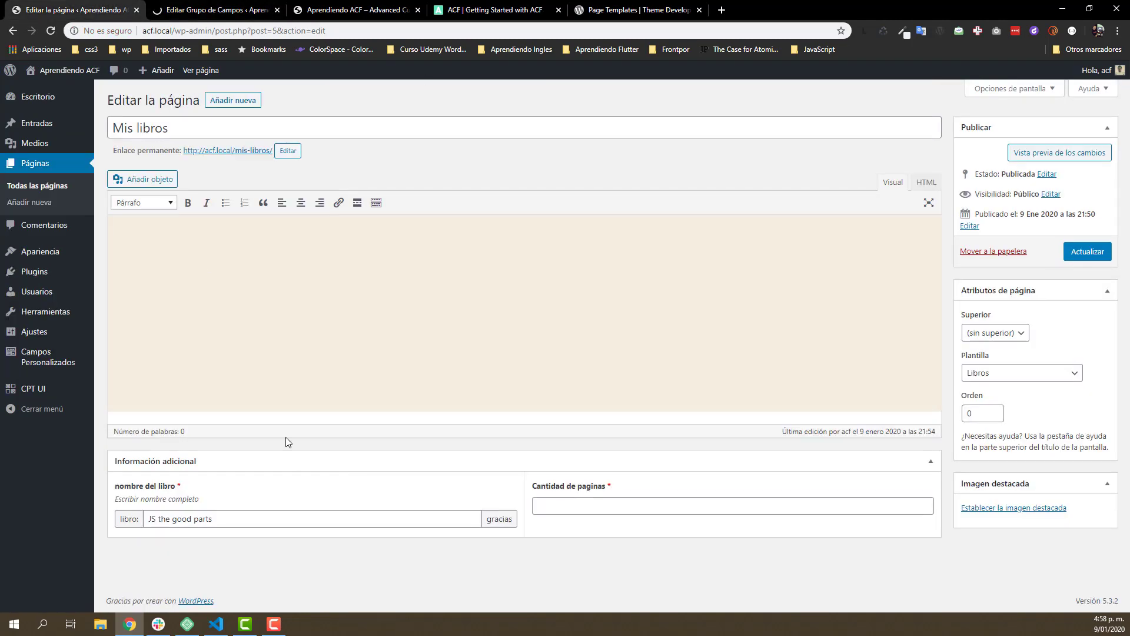
left_click_drag(200, 500, 114, 499)
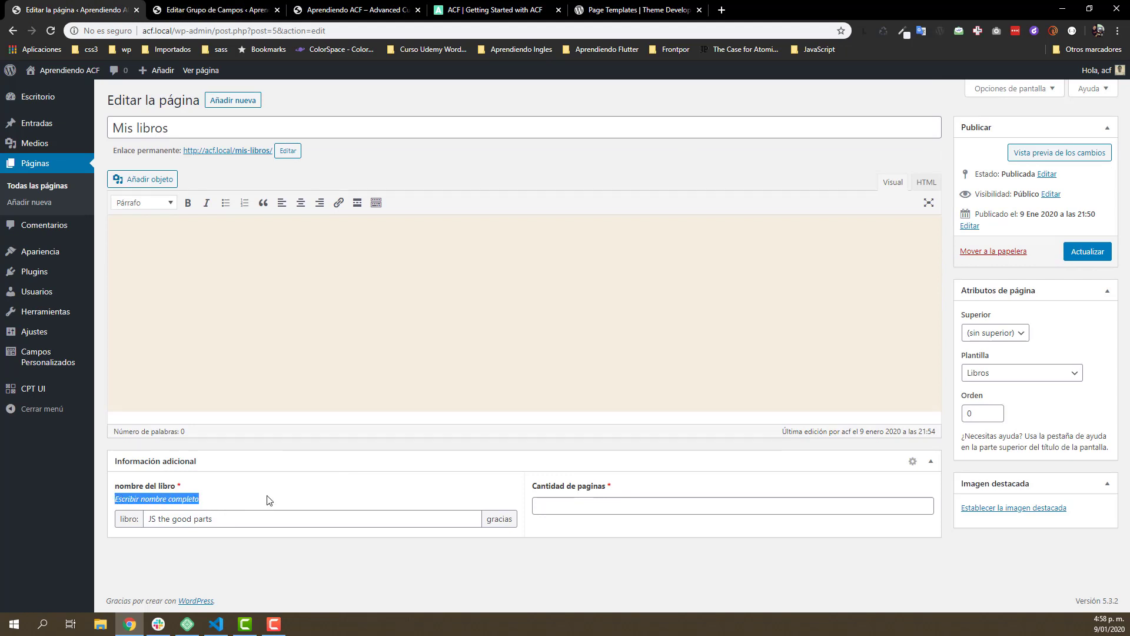
key("F5")
Step: Clear the Anteponer text of the book name field in the Información adicional group
left_click(189, 5)
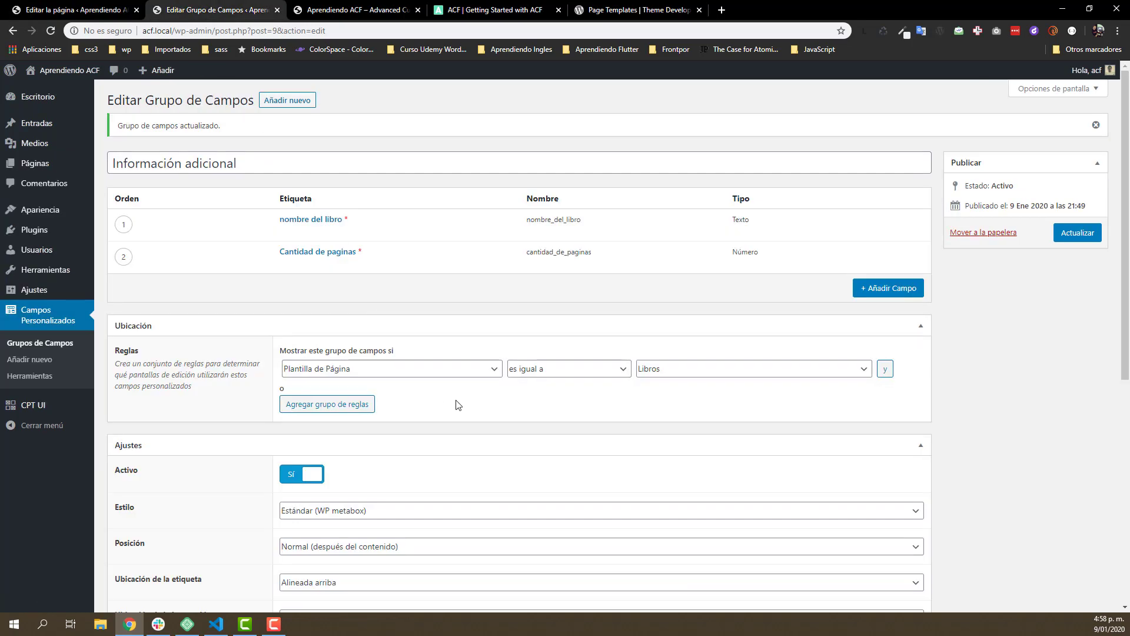
scroll(388, 277, "down", 1)
left_click(325, 156)
scroll(486, 393, "down", 5)
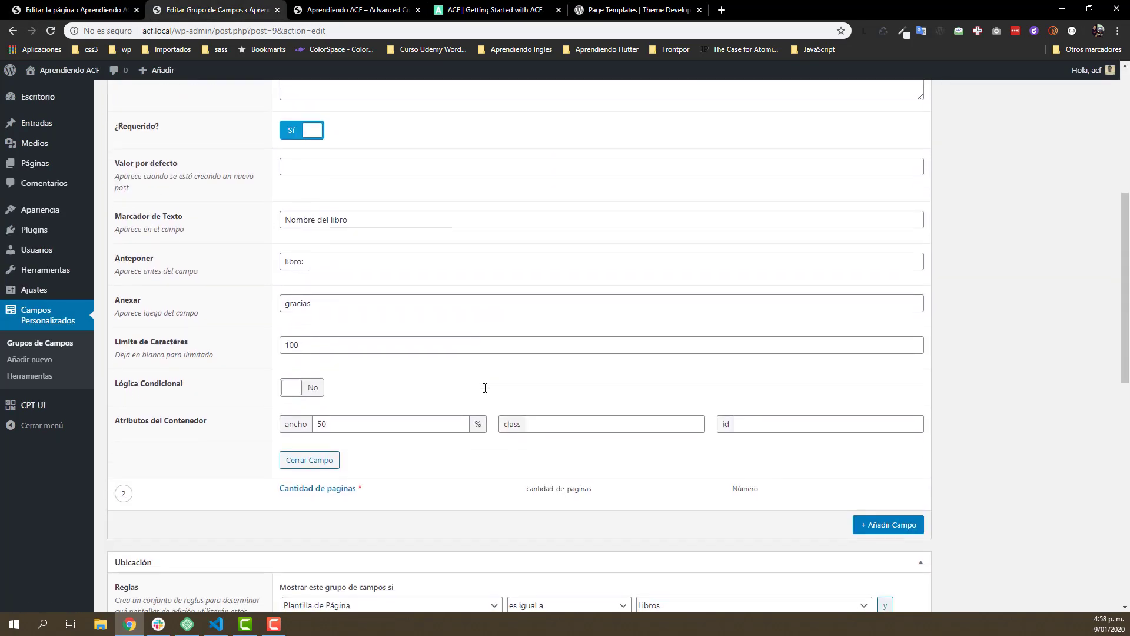
left_click_drag(370, 161, 264, 170)
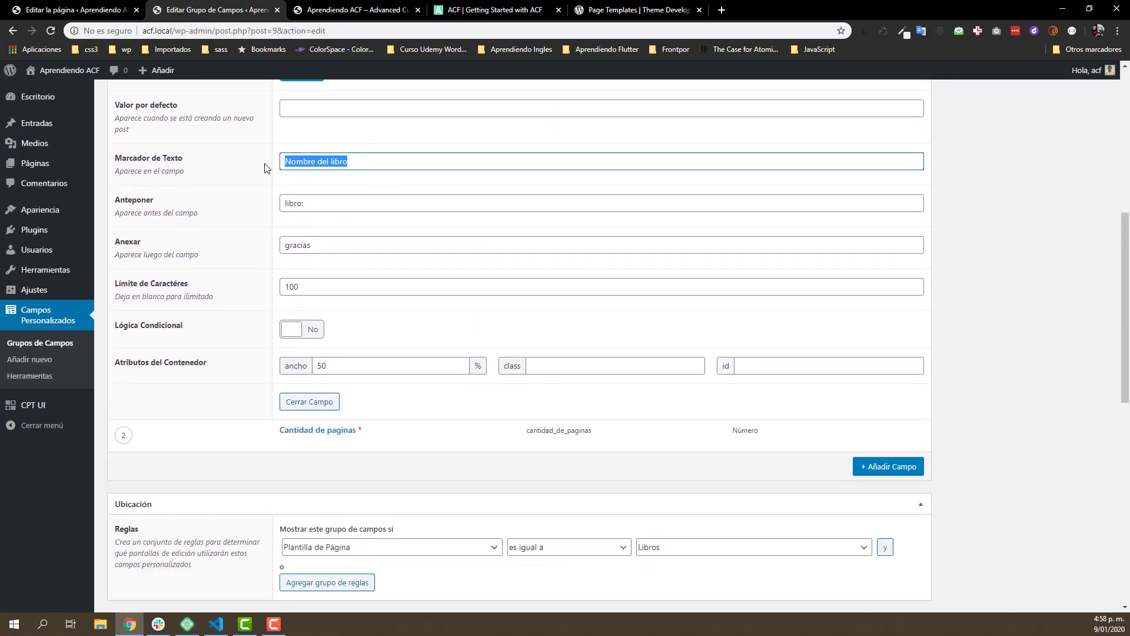
left_click(77, 10)
left_click(215, 10)
left_click(306, 203)
key("ctrl+a")
key("BackSpace")
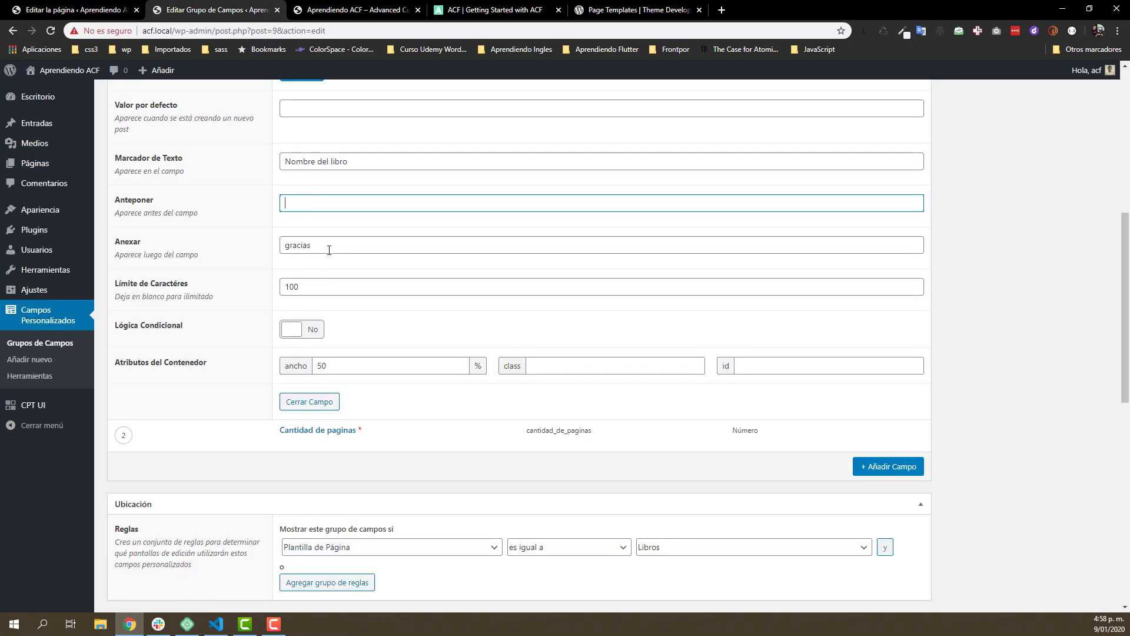
Step: Clear the book name field's Anexar text and save the field group
left_click(281, 250)
key("ctrl+a")
key("BackSpace")
key("Return")
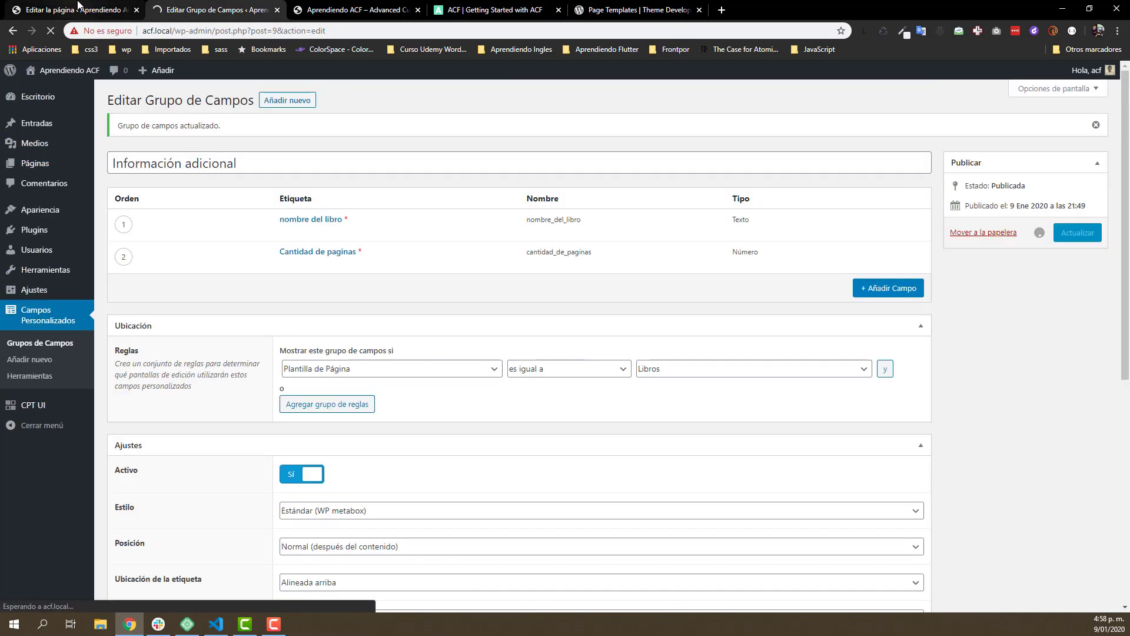
Step: Reload the Mis libros page editor and check the book name field's placeholder by emptying the field and restoring its text
left_click(78, 7)
key("F5")
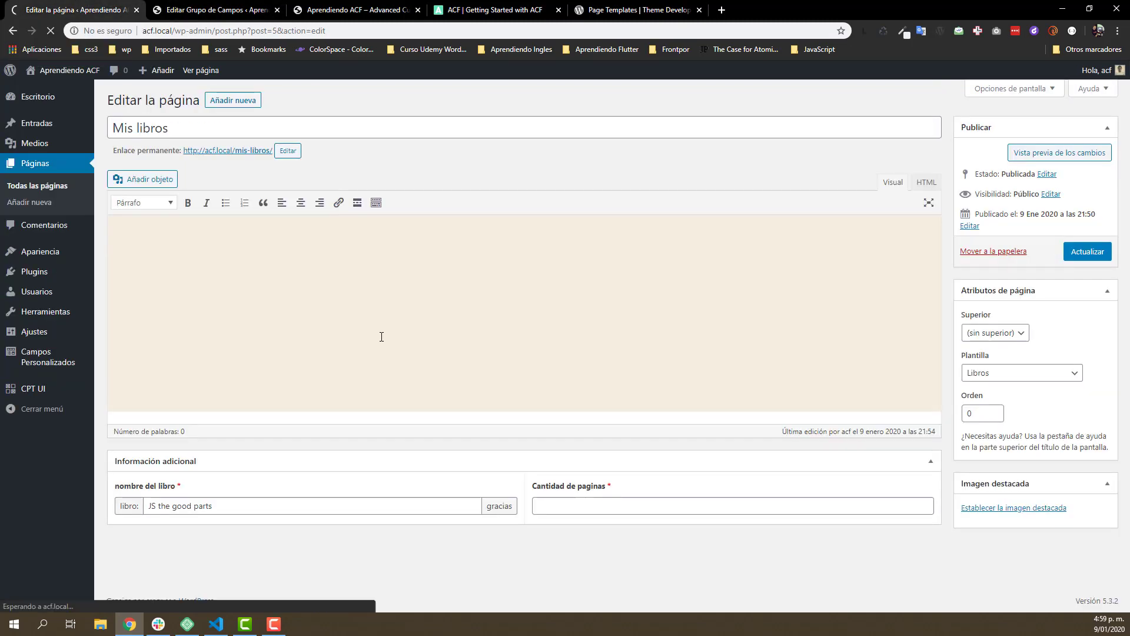
left_click_drag(200, 506, 120, 506)
key("BackSpace")
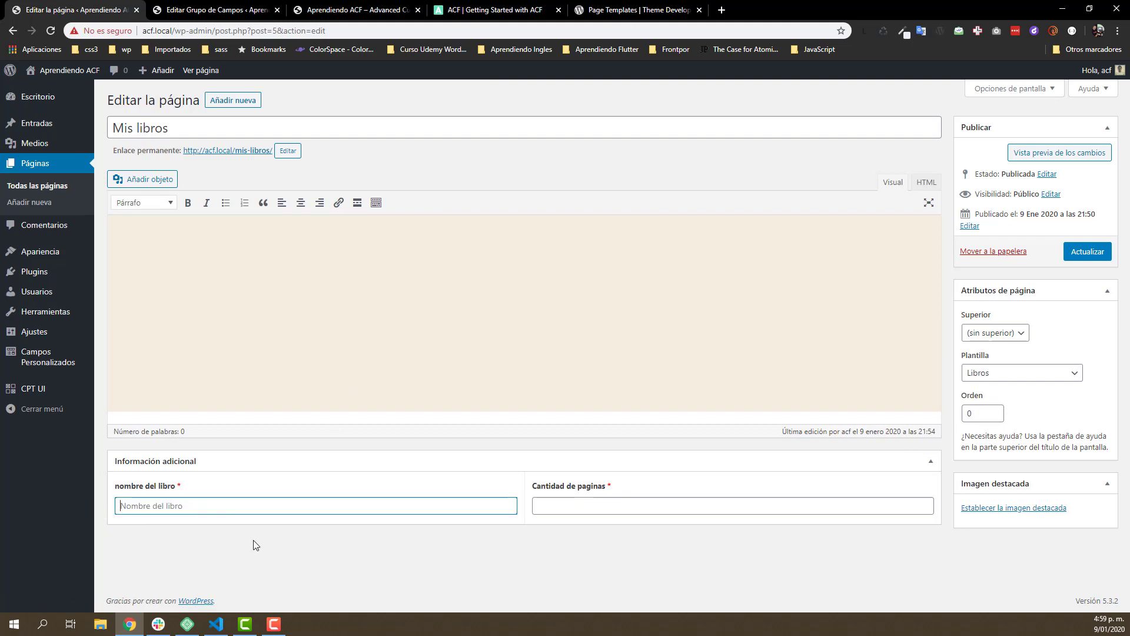
key("ctrl+z")
Step: Enter 127 as the page count and update the Mis libros page
left_click(548, 505)
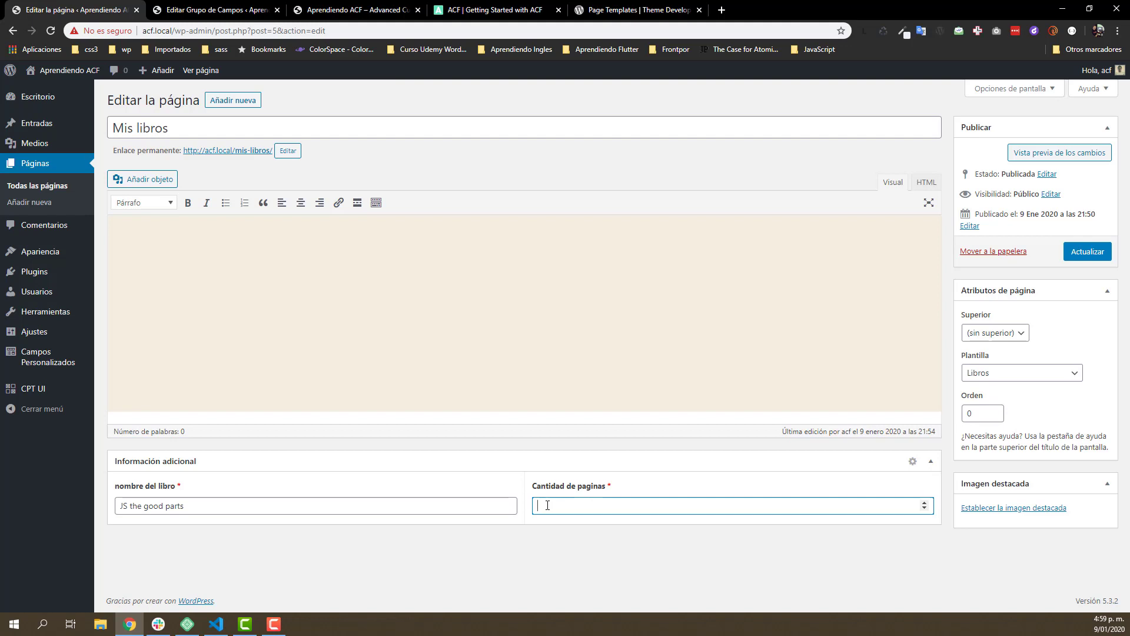
type("127")
left_click(1073, 258)
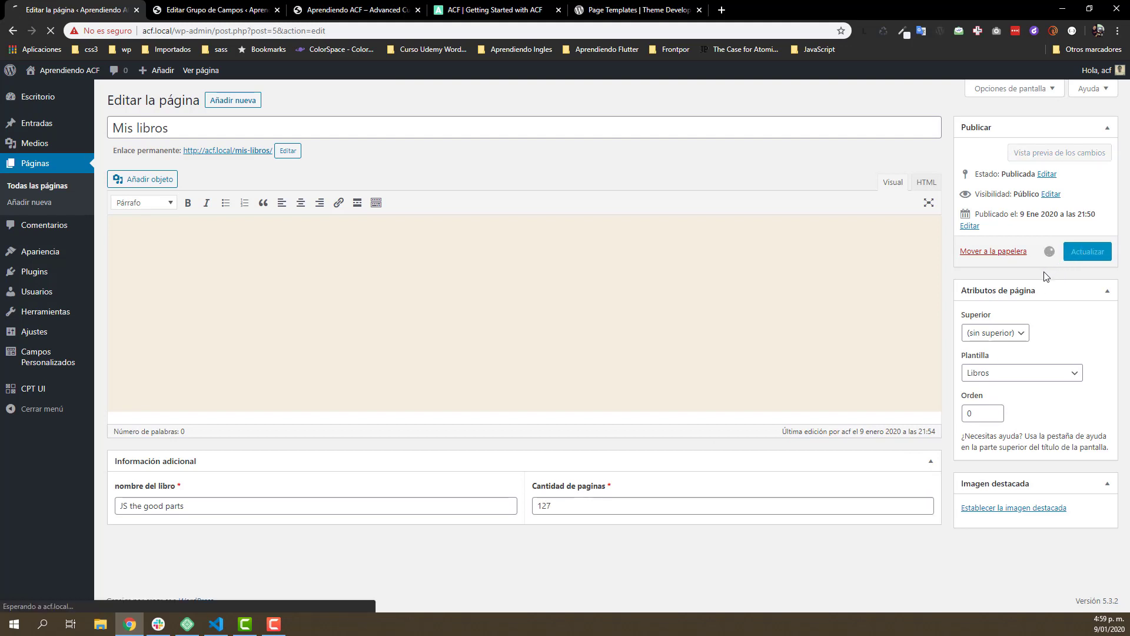
Step: Review the list of learning topics in the ACF getting started guide, then return to the Mis libros page editor
key("ctrl+4")
left_click_drag(349, 176, 257, 196)
left_click_drag(356, 221, 263, 217)
left_click(327, 259)
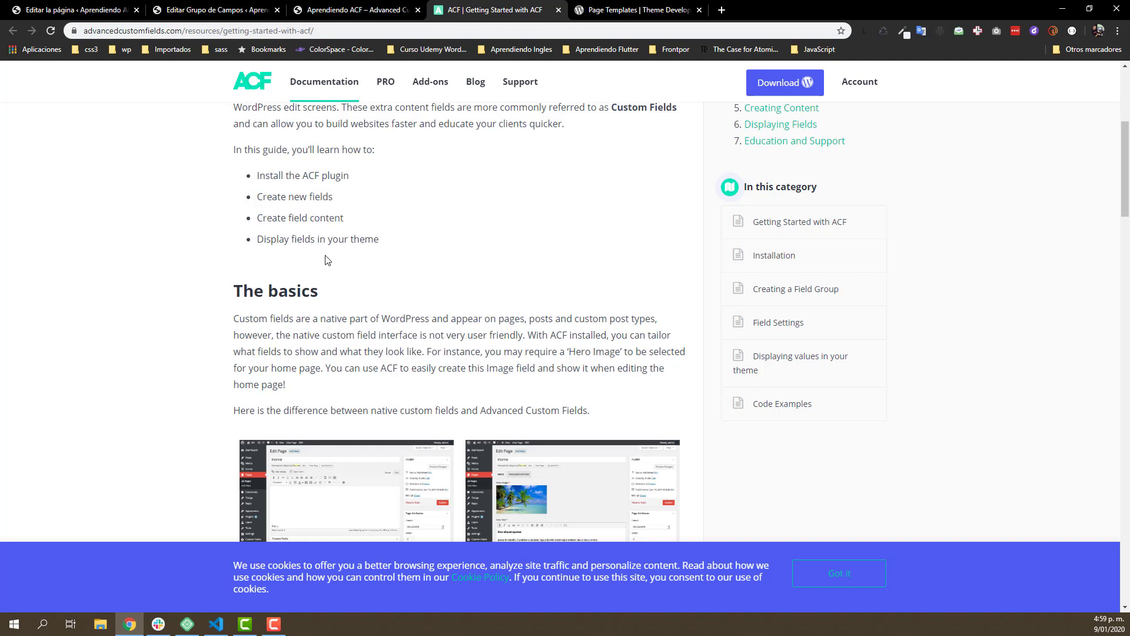
left_click_drag(380, 240, 263, 238)
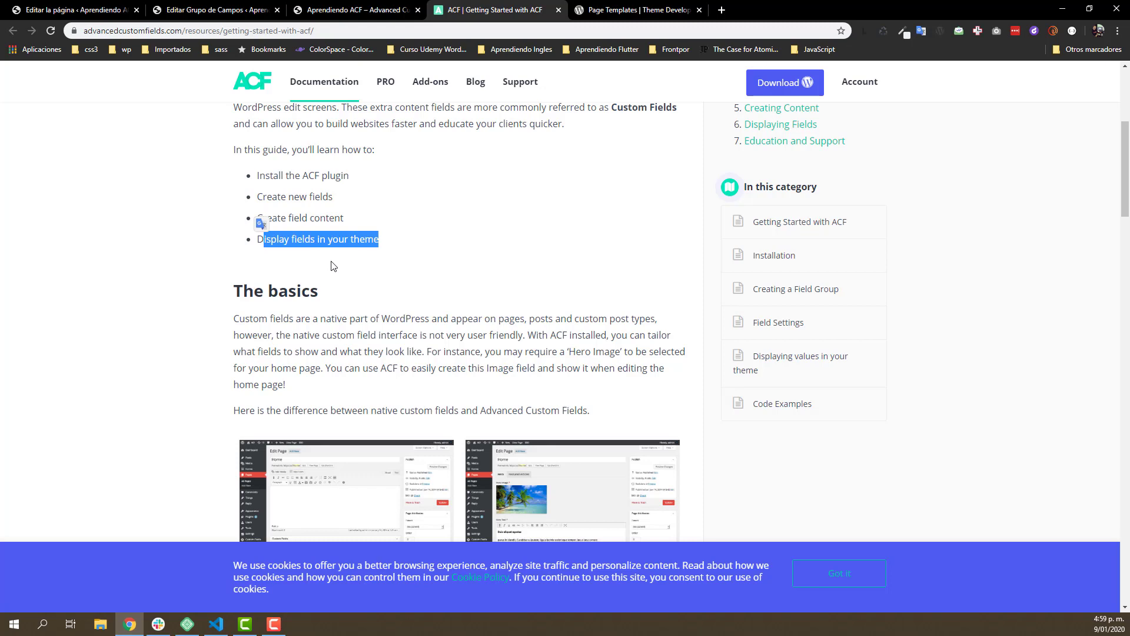
key("ctrl+1")
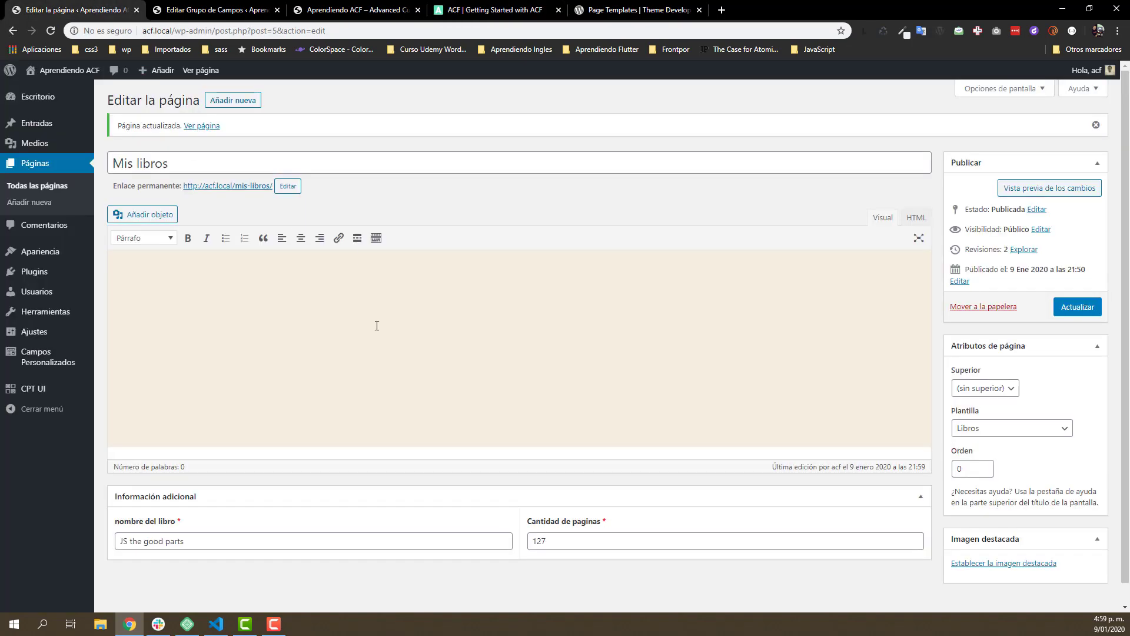
Step: Set the Información adicional group's style to Directo (sin metabox) and save the field group
left_click(219, 10)
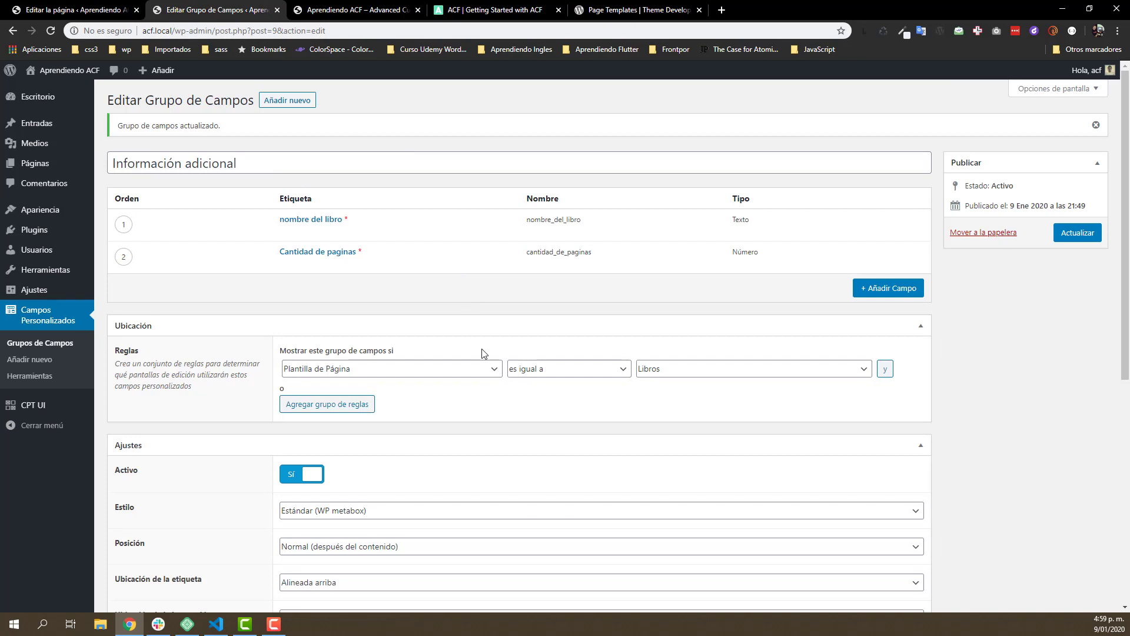
scroll(482, 353, "down", 5)
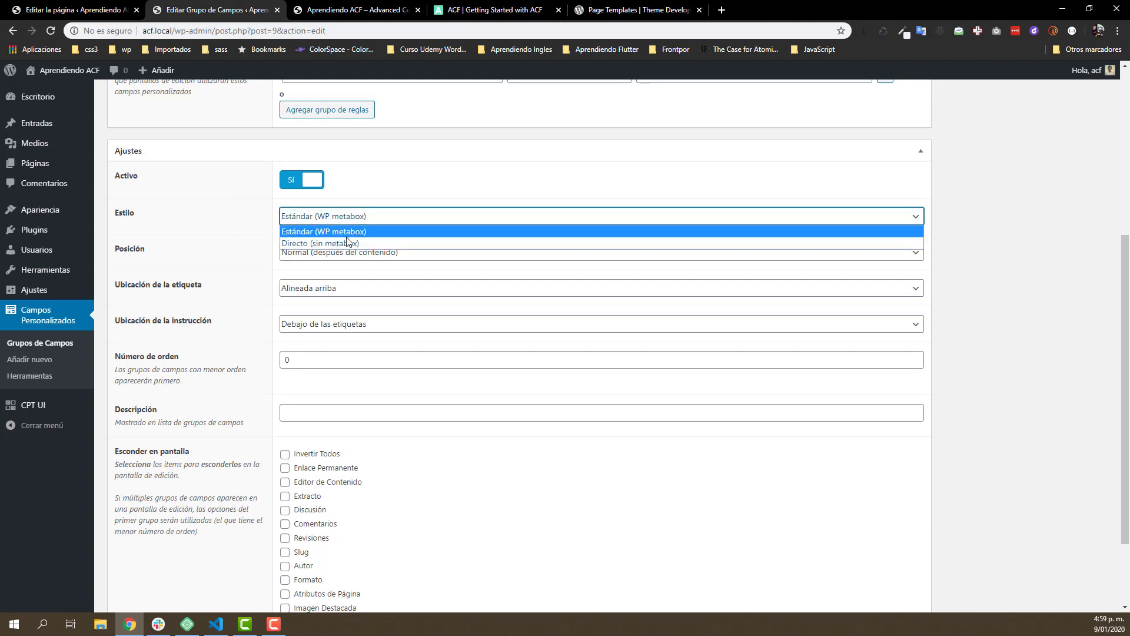
left_click(350, 243)
scroll(1082, 320, "up", 5)
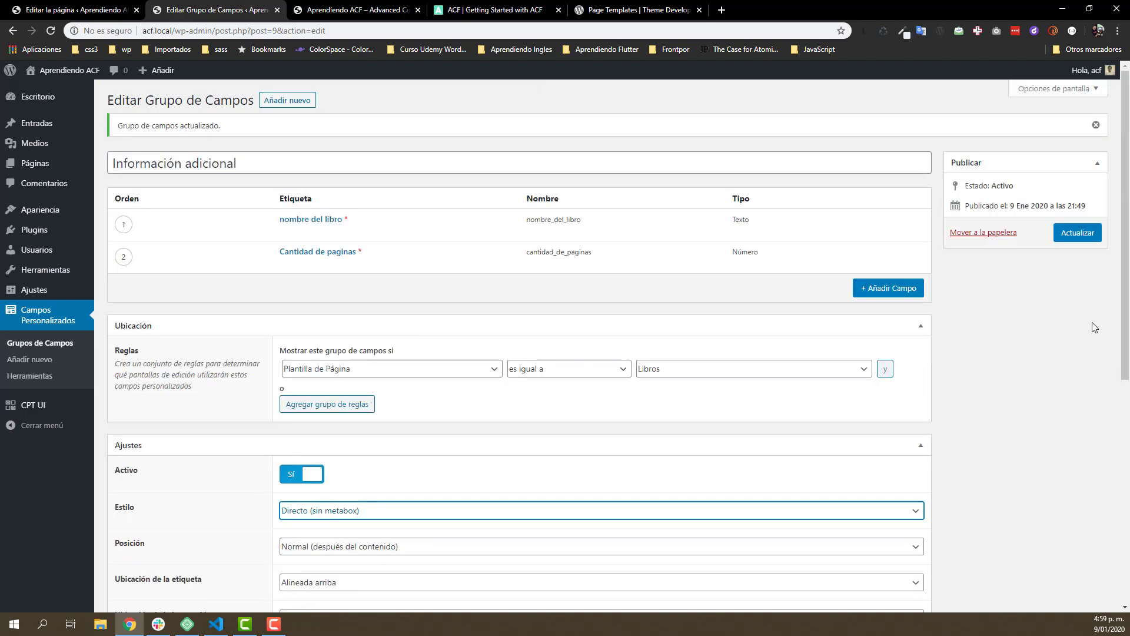
left_click(1089, 245)
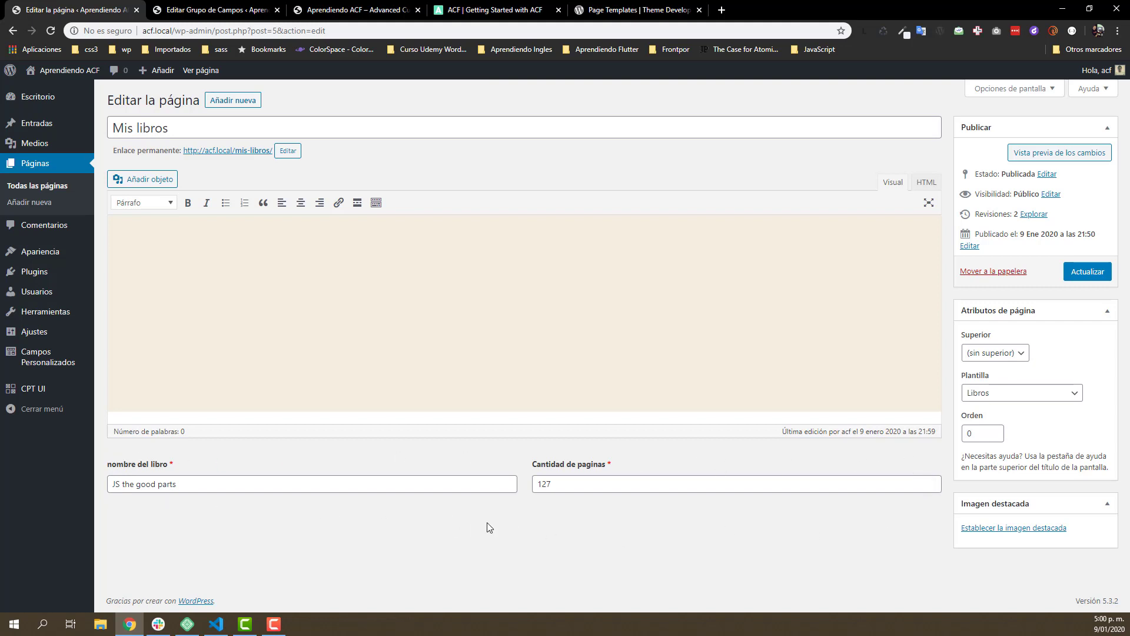
Step: Set the field group's style back to Estándar (WP metabox), save it, and reload the Mis libros page editor
left_click(203, 12)
scroll(427, 389, "down", 2)
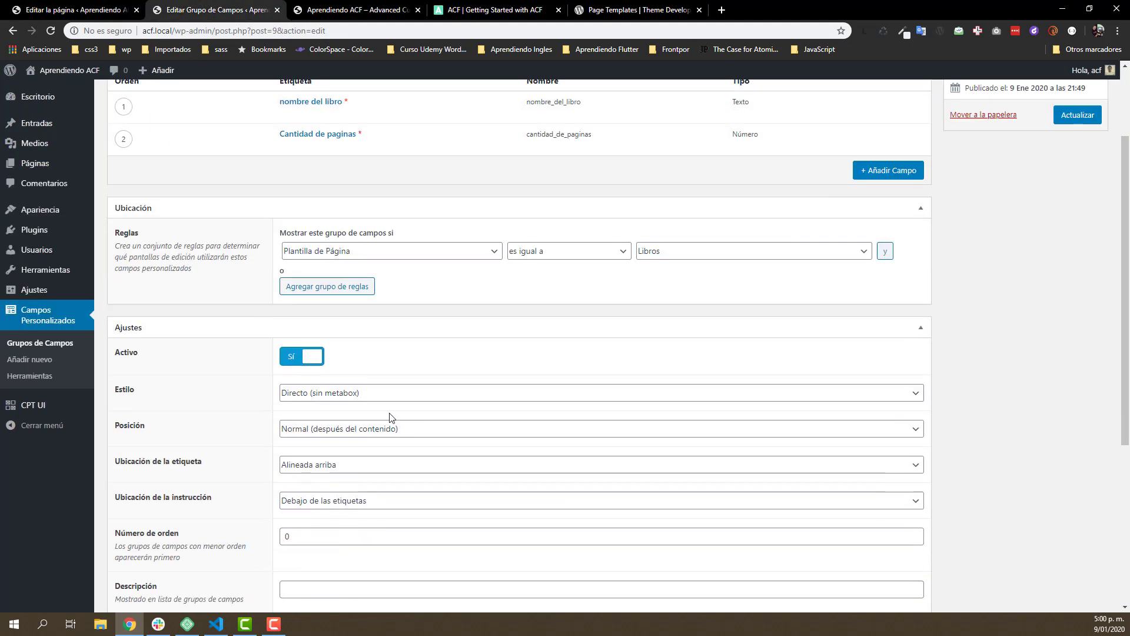
left_click(353, 393)
left_click(389, 407)
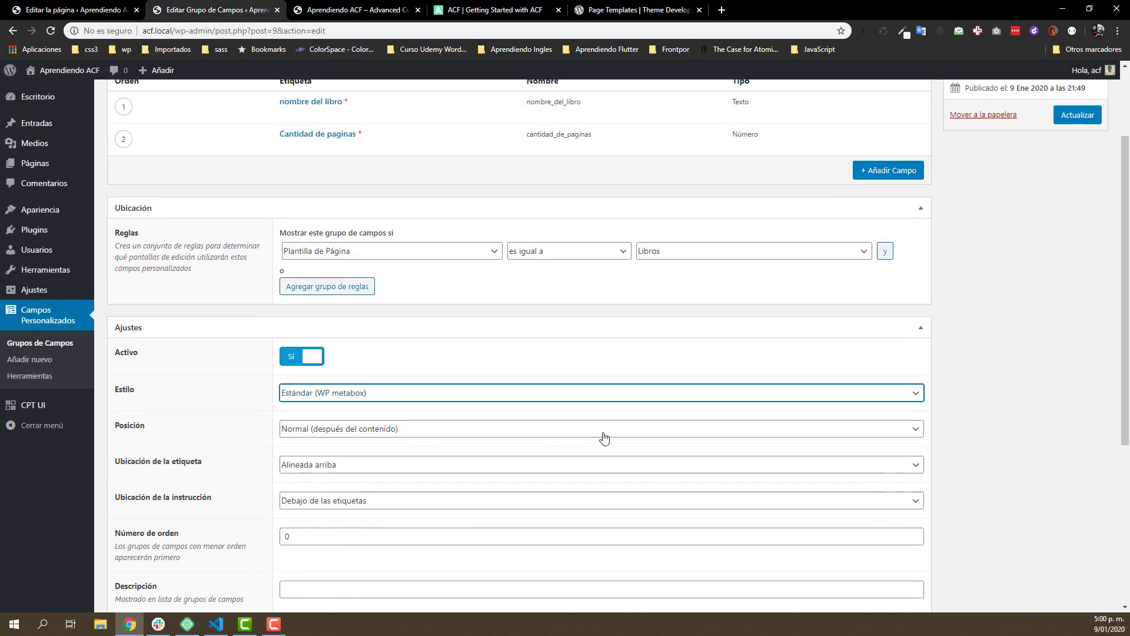
left_click(1077, 115)
key("ctrl+Page_Up")
key("F5")
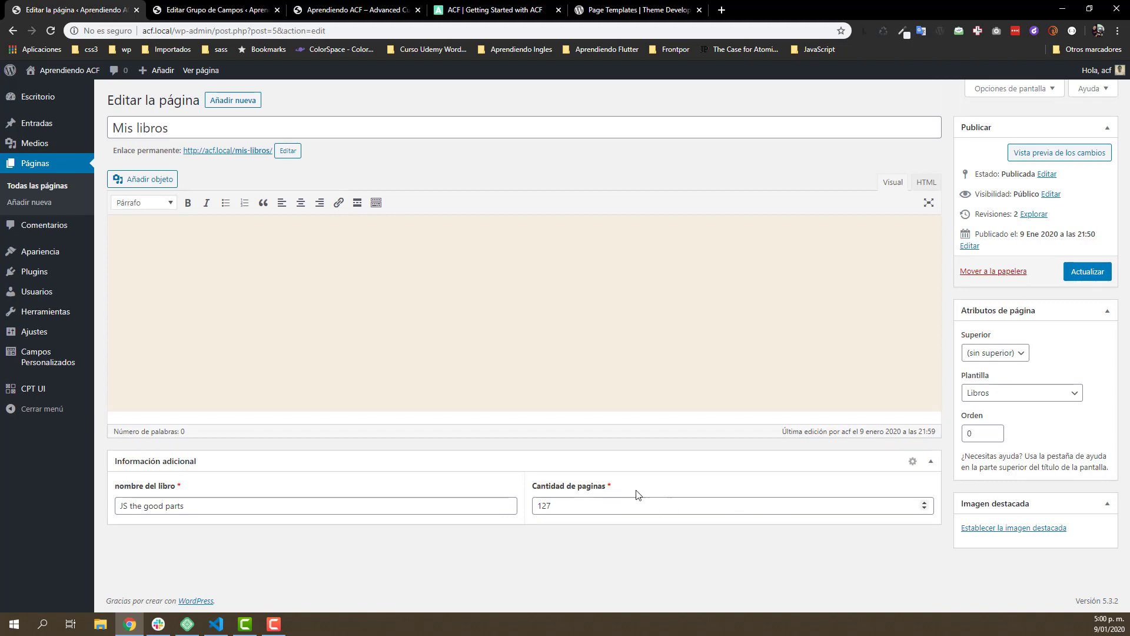
Step: Set the field group's position to Alta (después del título) and save the group
left_click(266, 11)
scroll(353, 394, "down", 4)
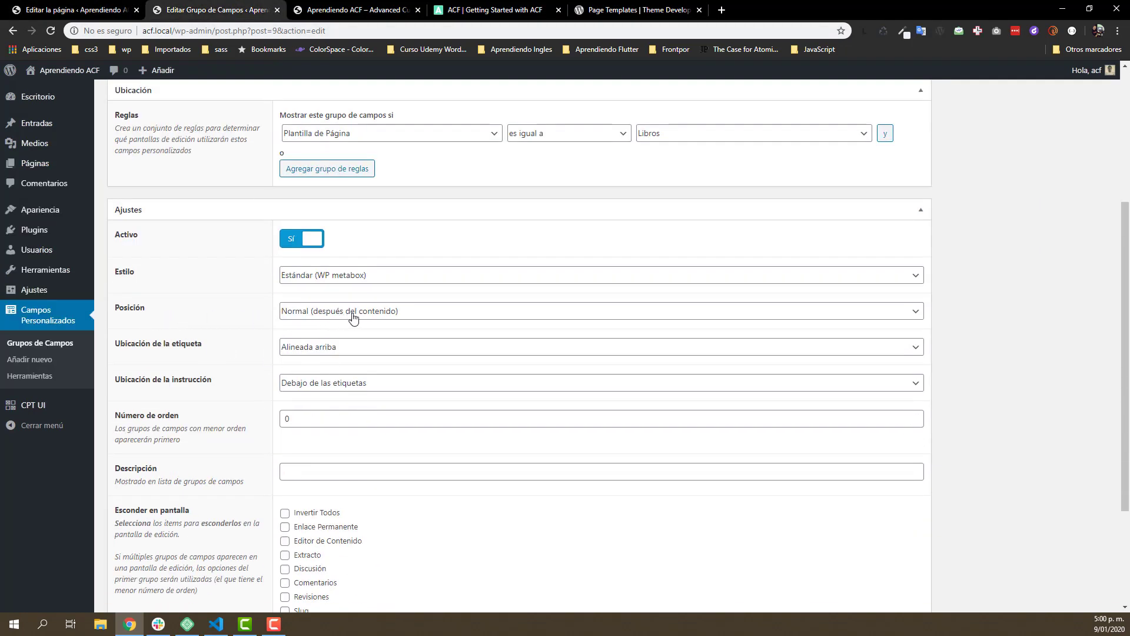
left_click(374, 318)
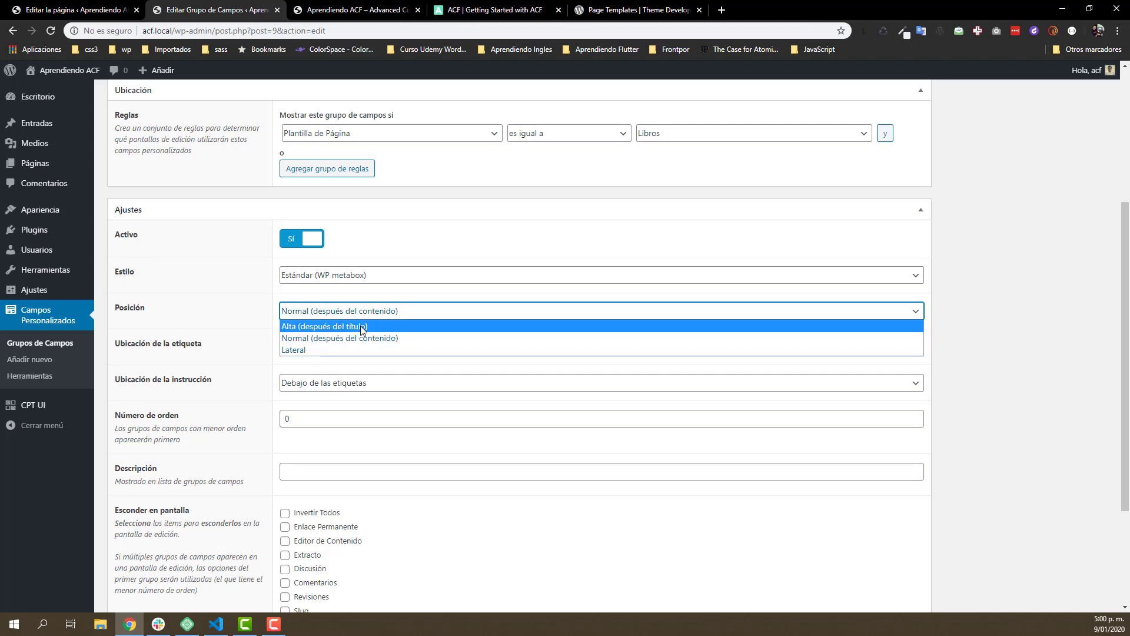
left_click(359, 327)
scroll(981, 338, "up", 4)
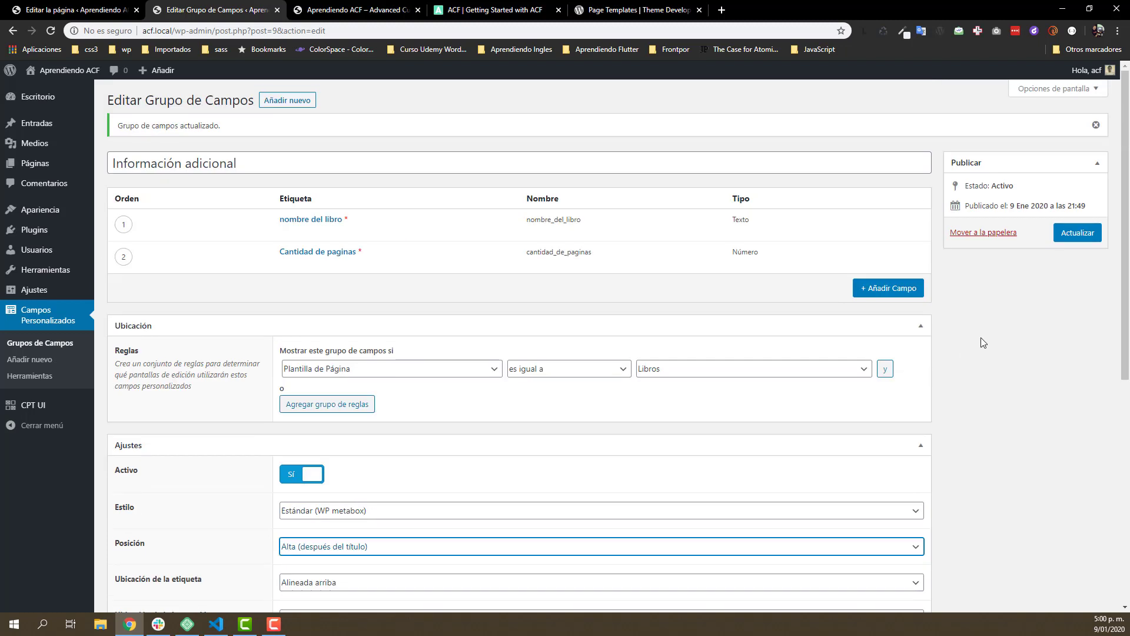
left_click(1077, 232)
Step: In the Mis libros page editor, move the Información adicional box from under the title to below the content editor
key("ctrl+Page_Up")
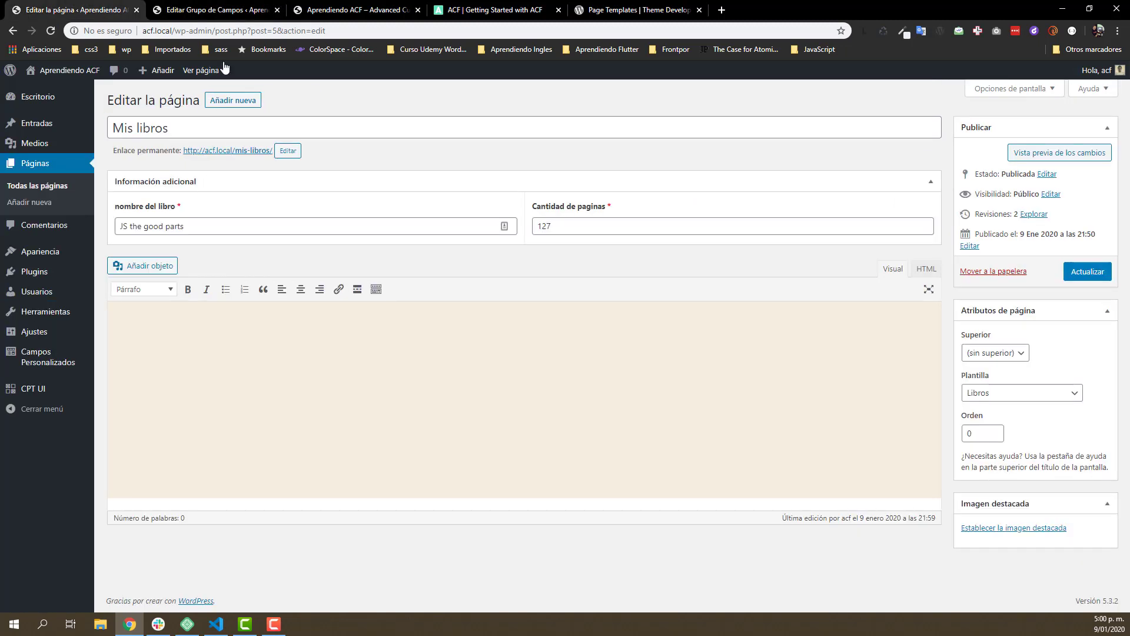
left_click_drag(413, 182, 428, 487)
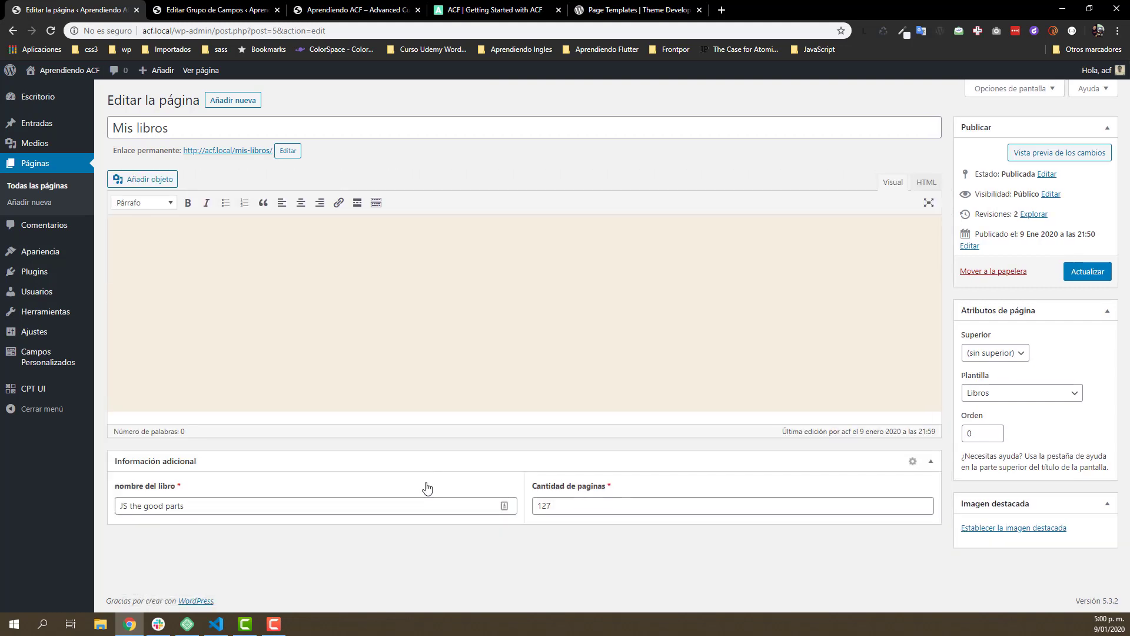
Step: Set the field group's label placement to Alineada a la izquierda and save the group
key("ctrl+Page_Down")
scroll(412, 471, "down", 4)
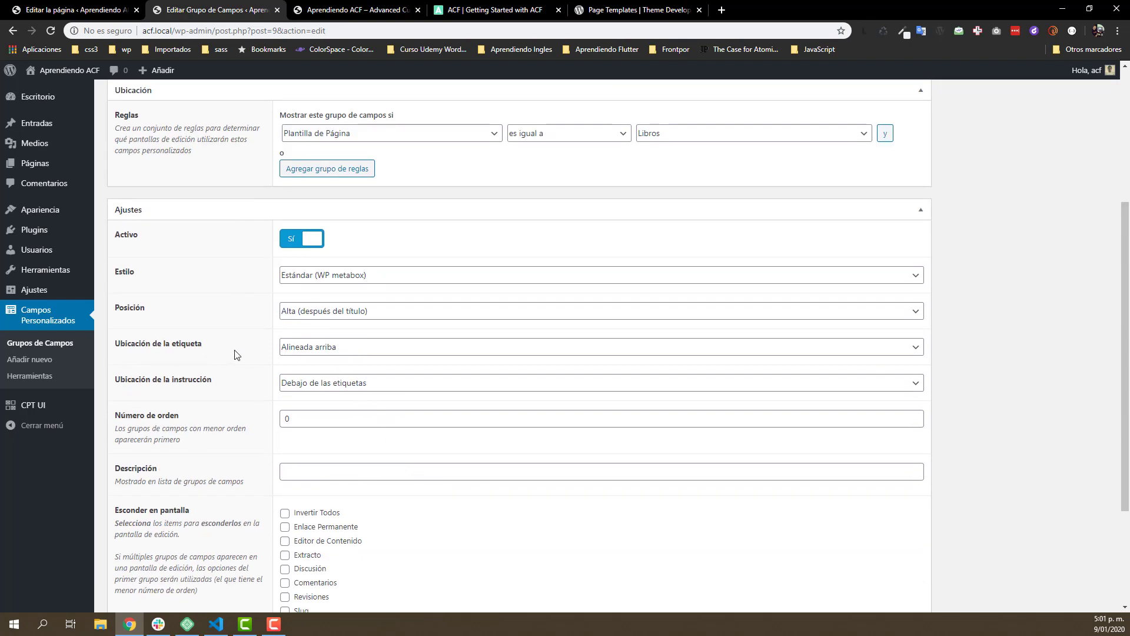
left_click(311, 352)
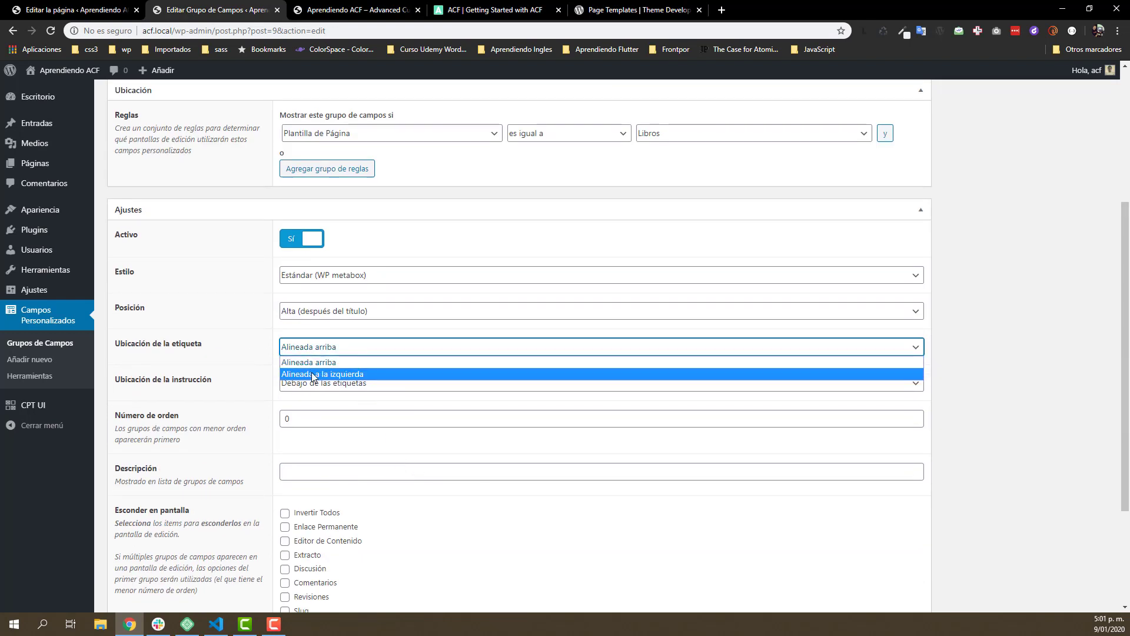
left_click(322, 375)
scroll(1017, 270, "up", 3)
left_click(1077, 174)
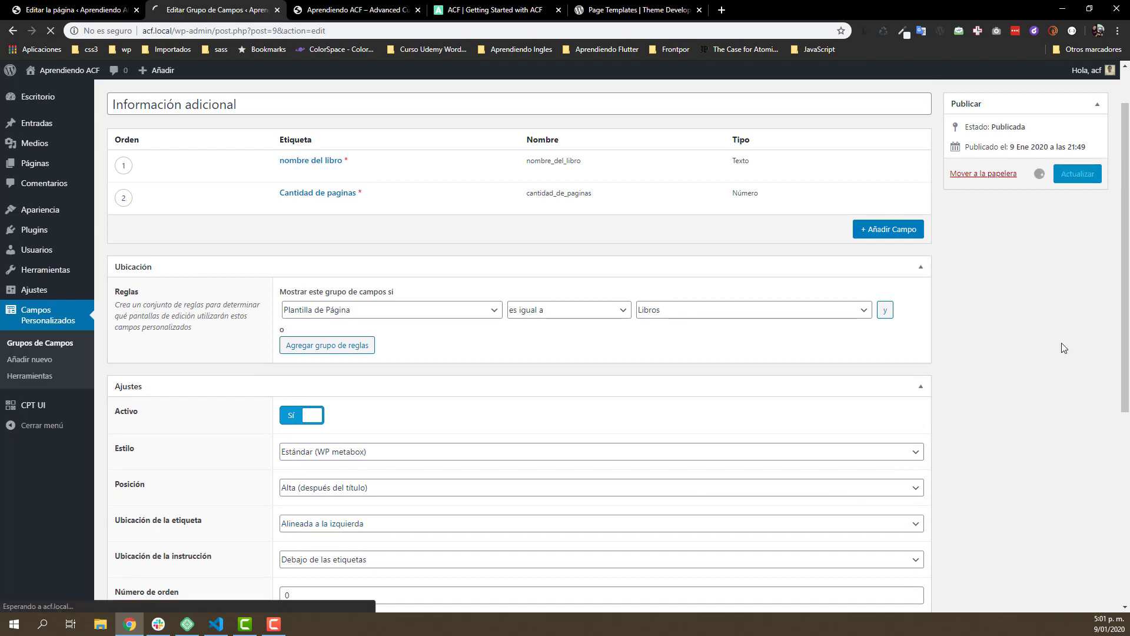
Step: Check how the nombre del libro and Cantidad de paginas labels are placed in the Mis libros page editor
left_click(117, 11)
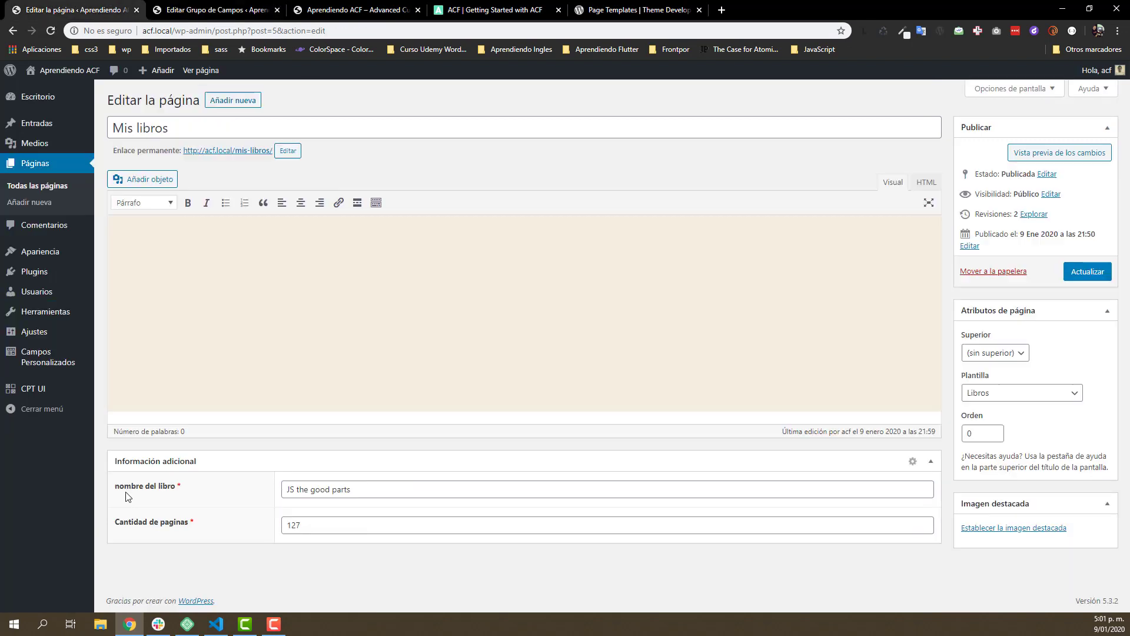
left_click_drag(115, 488, 171, 489)
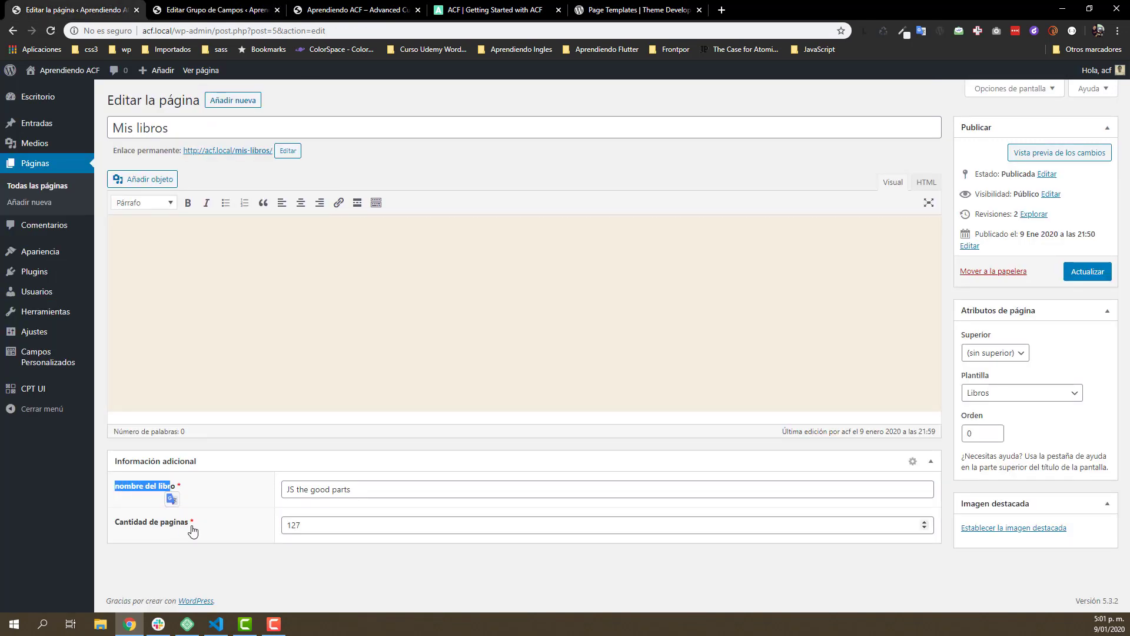
left_click_drag(193, 529, 115, 534)
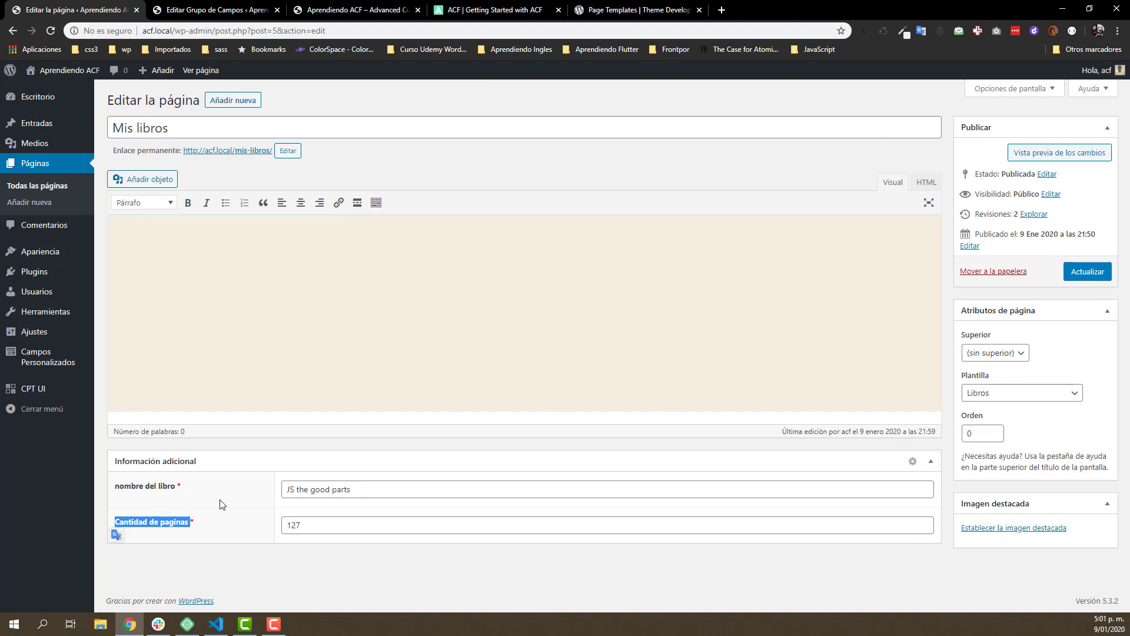
Step: Set the Información adicional field group's label placement to Alineada arriba
left_click(211, 8)
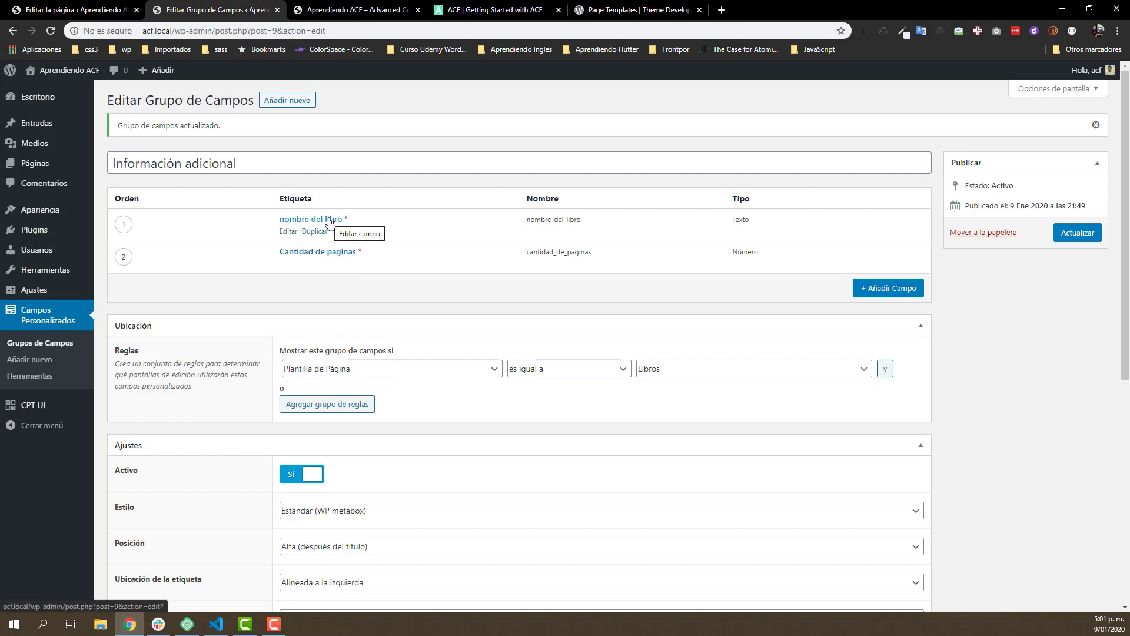
scroll(426, 422, "down", 3)
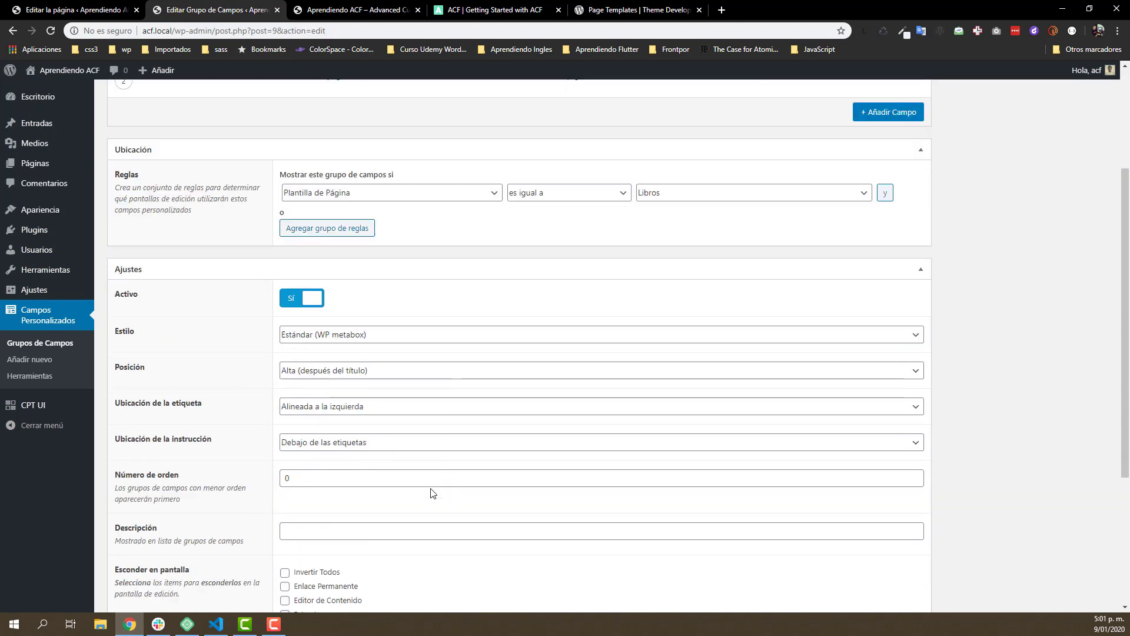
left_click(350, 406)
left_click(334, 421)
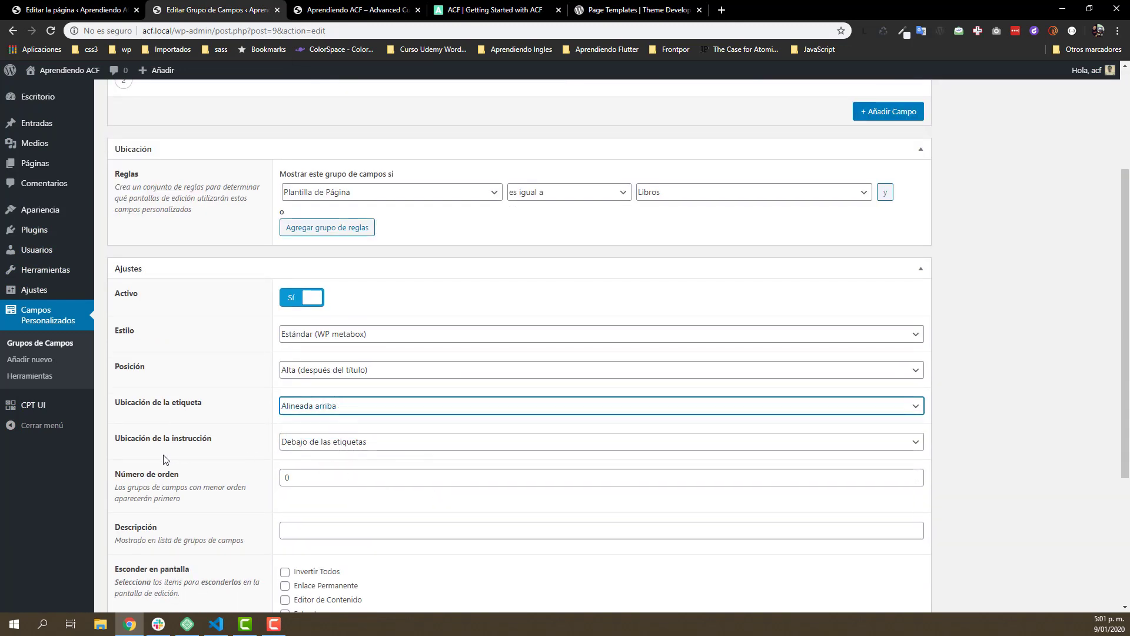
Step: Hide the Editor de Contenido through the field group's settings, save the group, and reload the Mis libros page editor
scroll(206, 459, "down", 2)
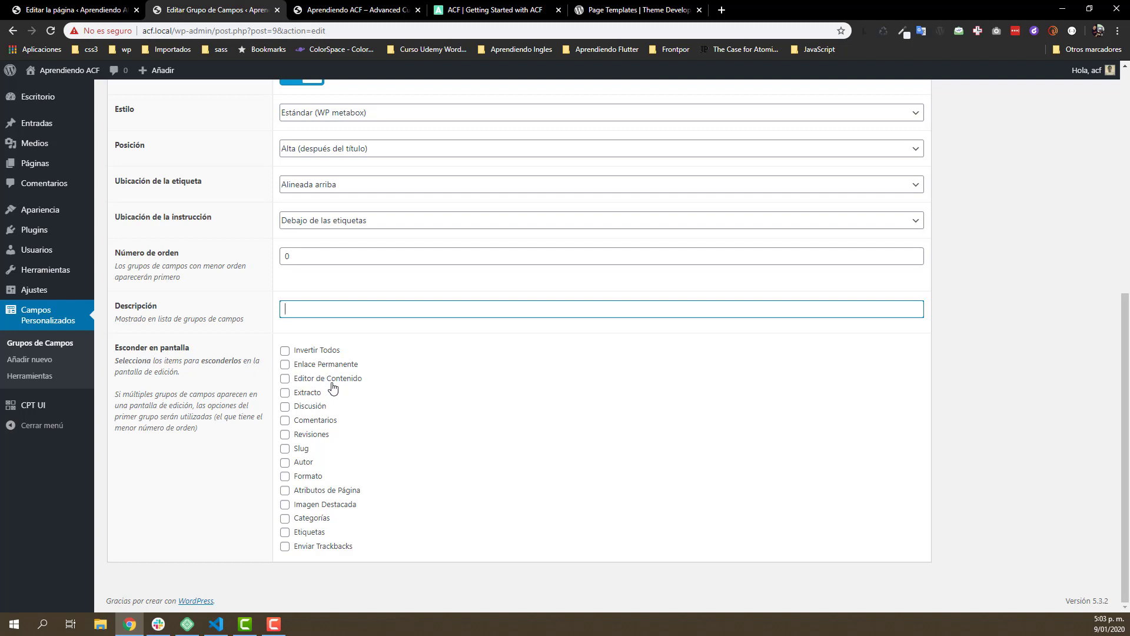
left_click(285, 379)
scroll(921, 446, "up", 1)
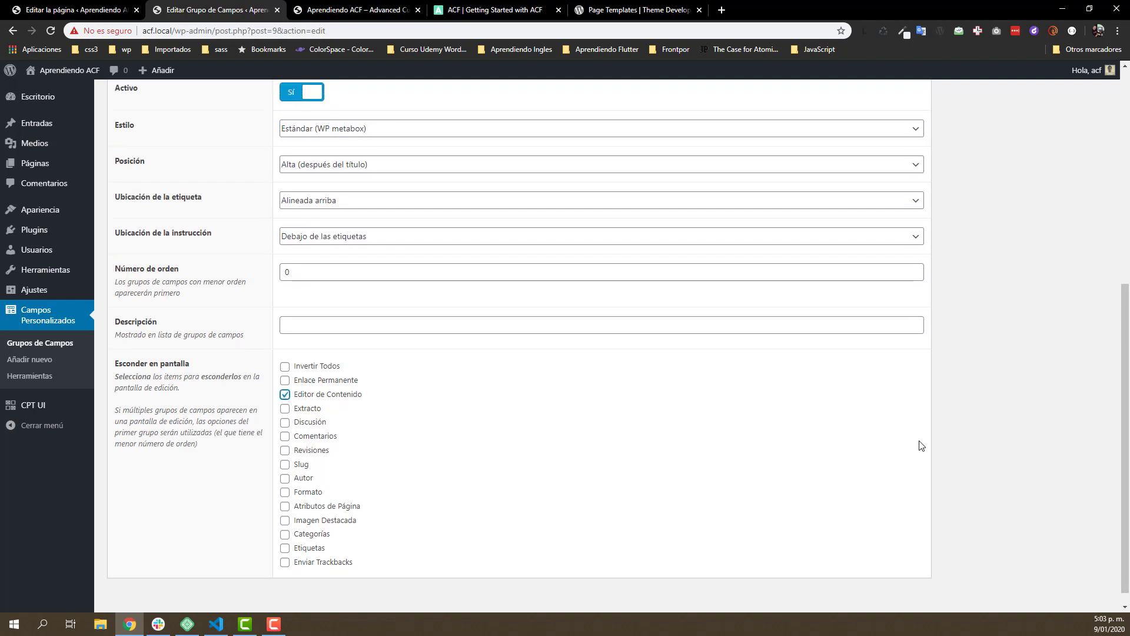
scroll(921, 445, "up", 6)
left_click(1077, 234)
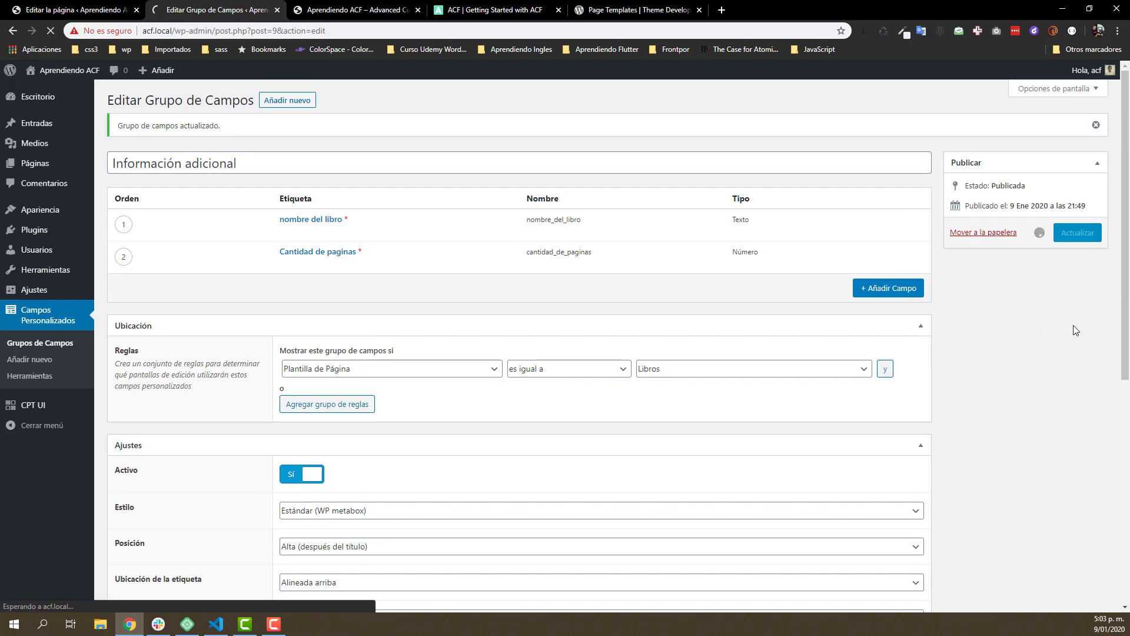
key("ctrl+shift+Tab")
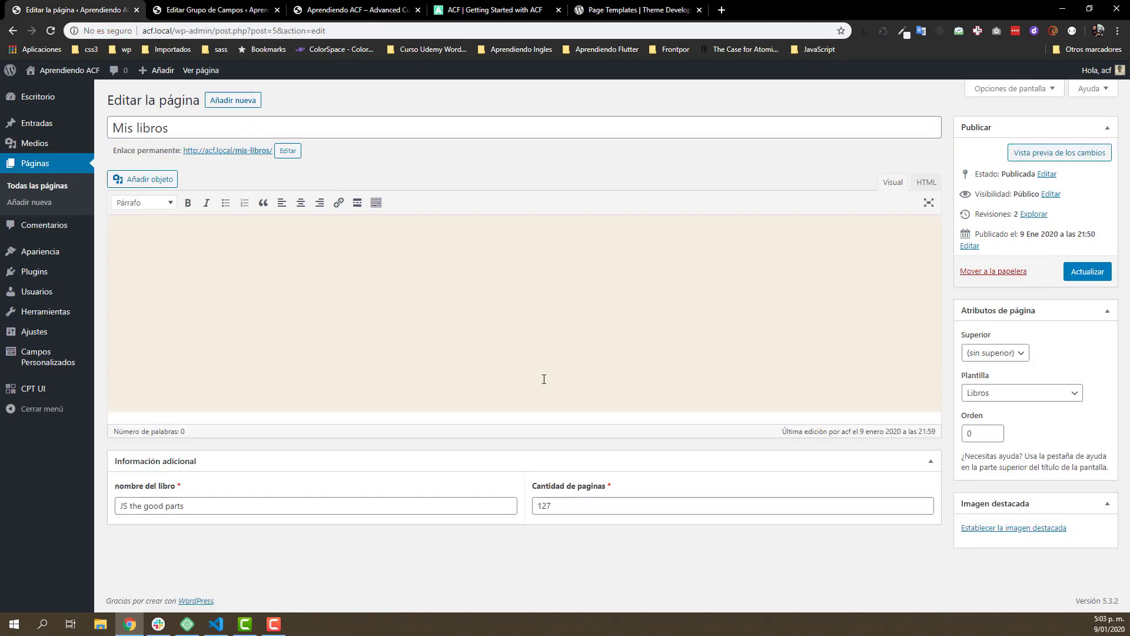
key("F5")
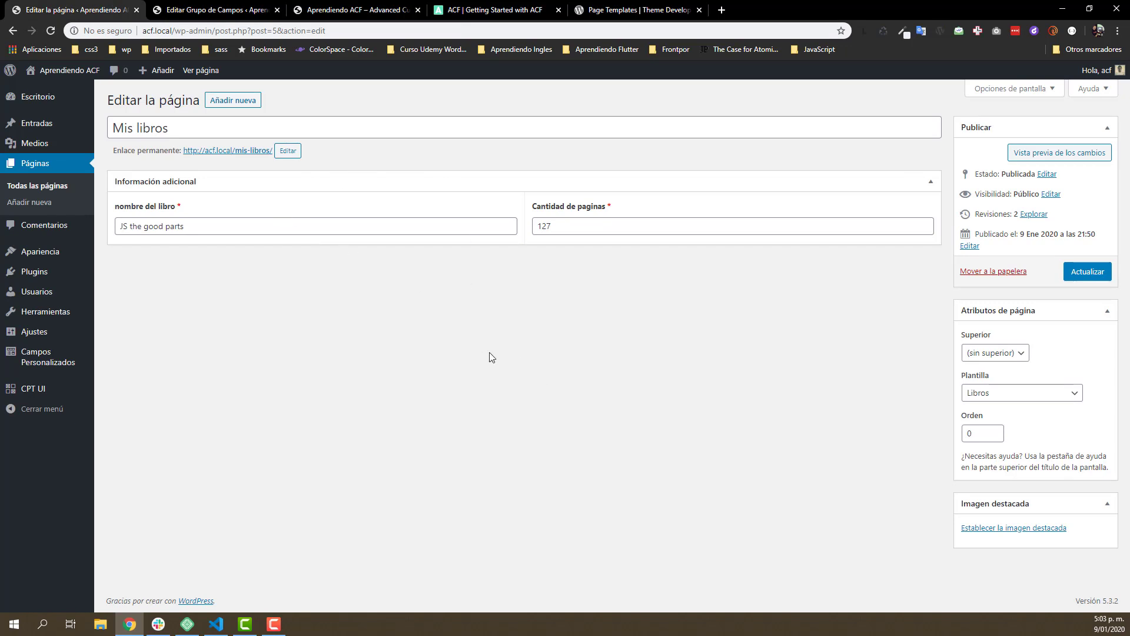
Step: Review the field group's Esconder en pantalla options against the Mis libros page editor
key("ctrl+Tab")
scroll(406, 429, "down", 7)
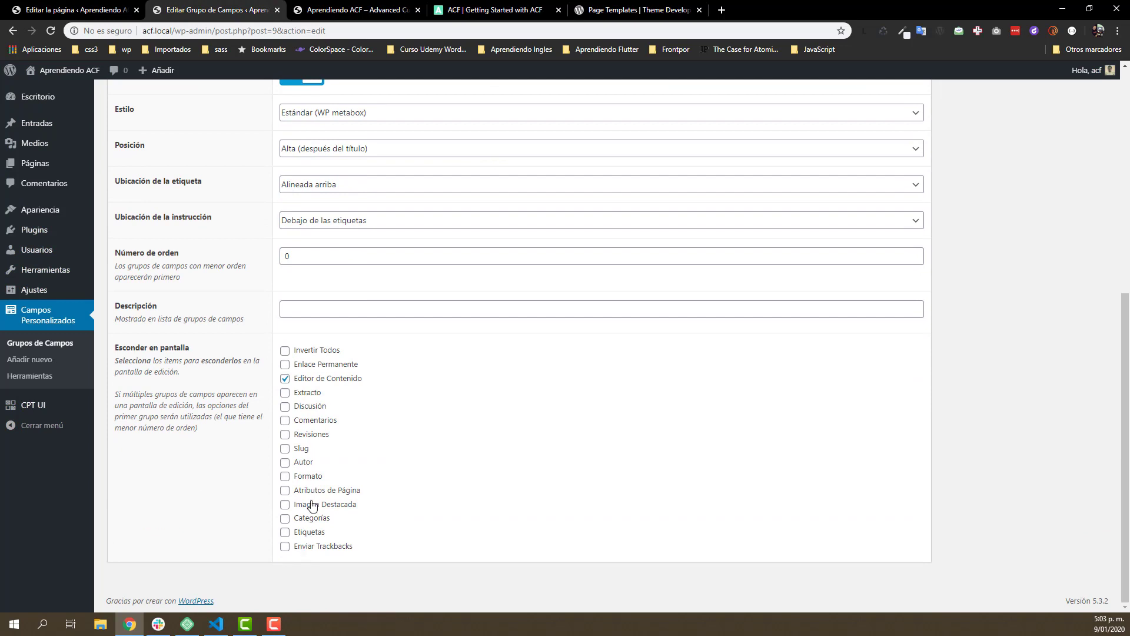
key("ctrl+shift+Tab")
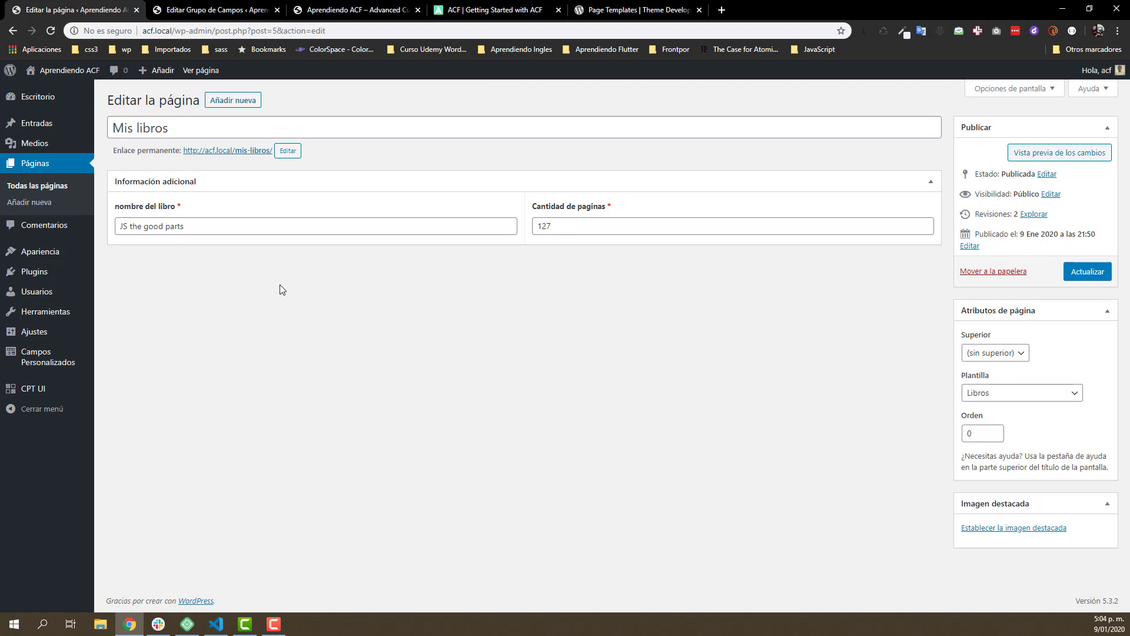
Step: Return to the Información adicional field group and save it again
left_click(168, 12)
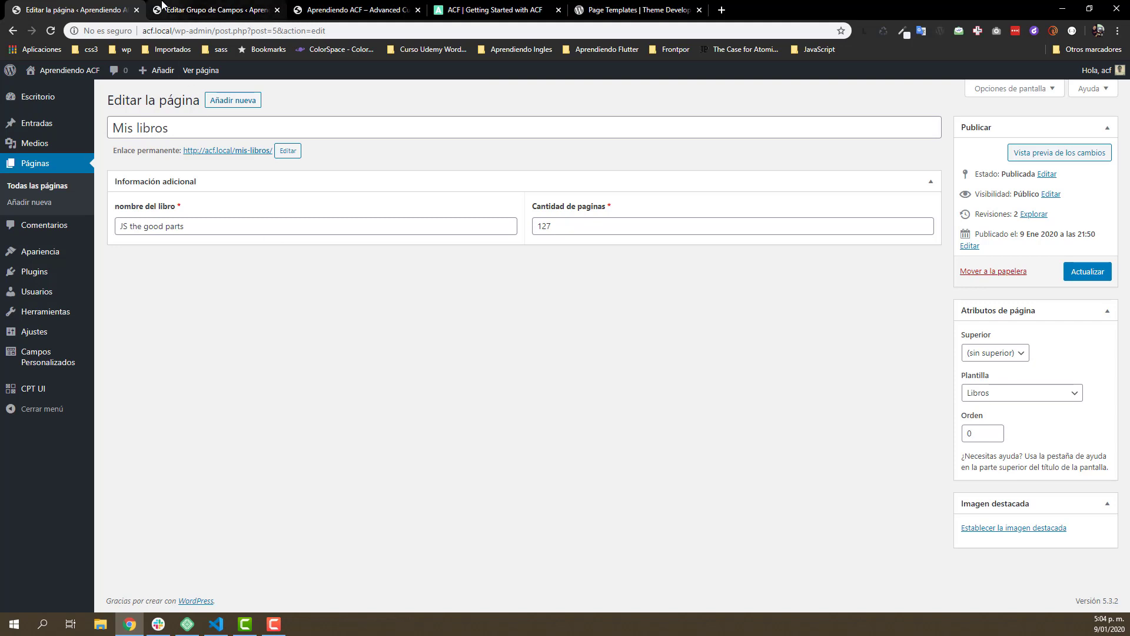
scroll(765, 442, "up", 4)
scroll(790, 447, "up", 3)
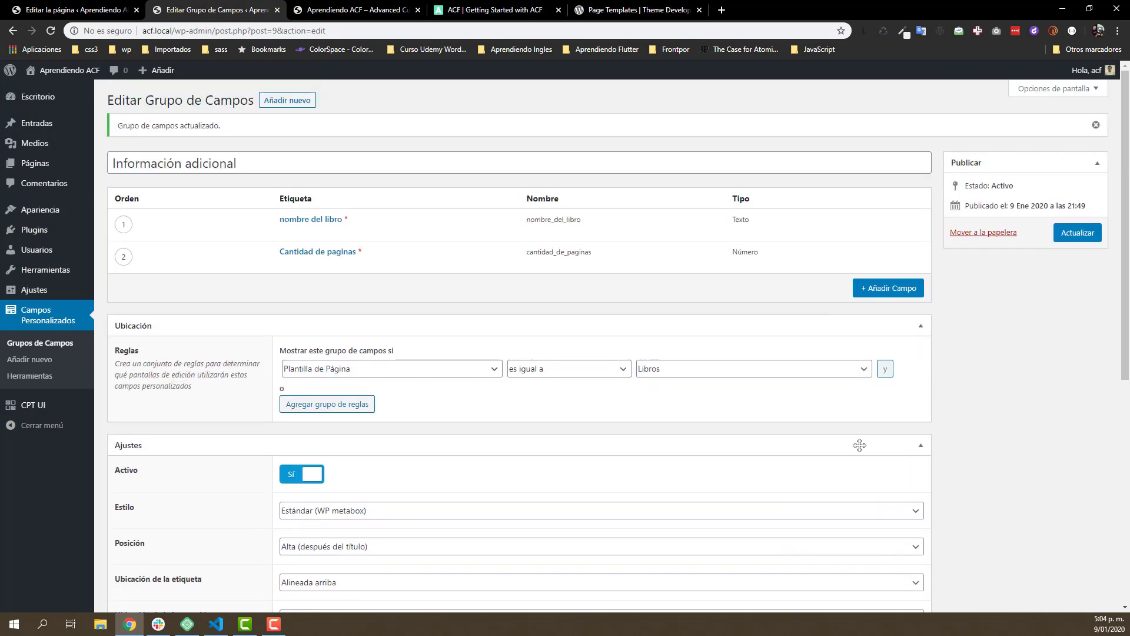
left_click(1076, 232)
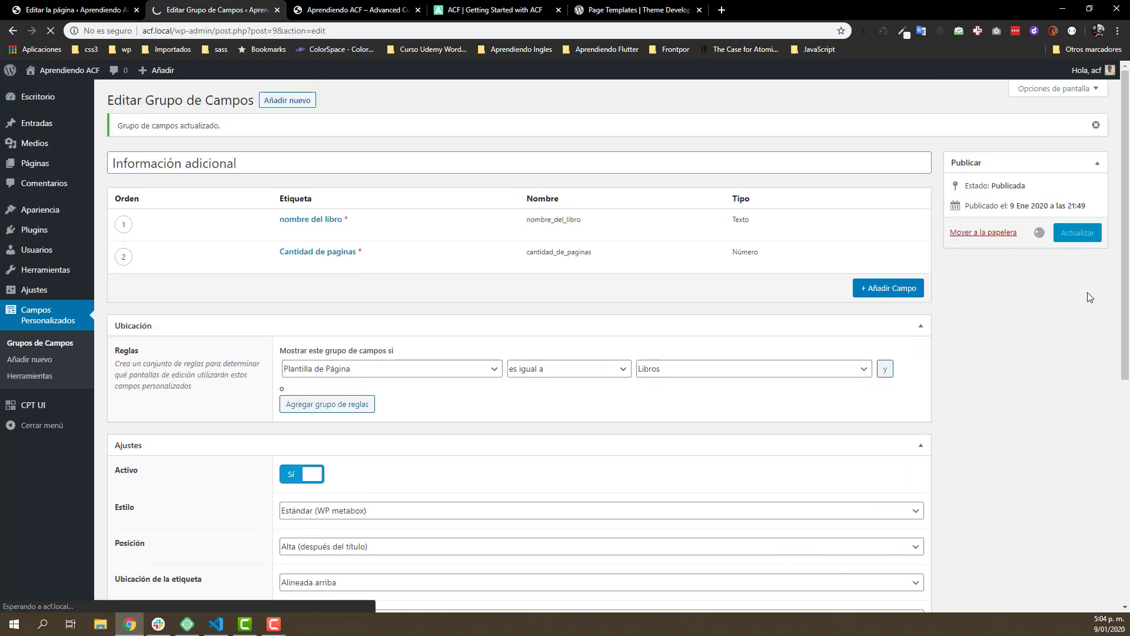